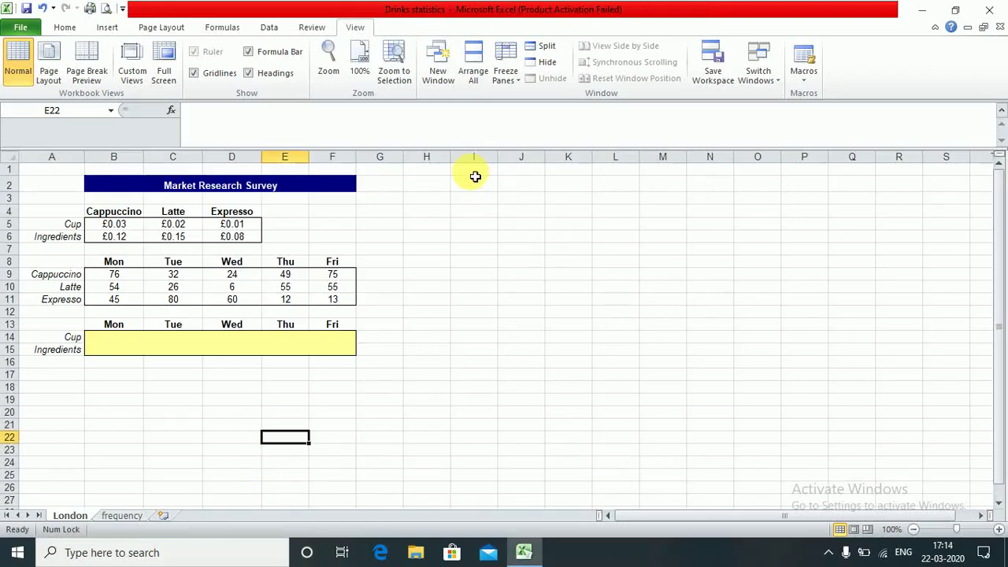
Step: Enter the label Minverse in I2, closing a stray File Explorer window
{"action": "left_click", "coordinate": [474, 182]}
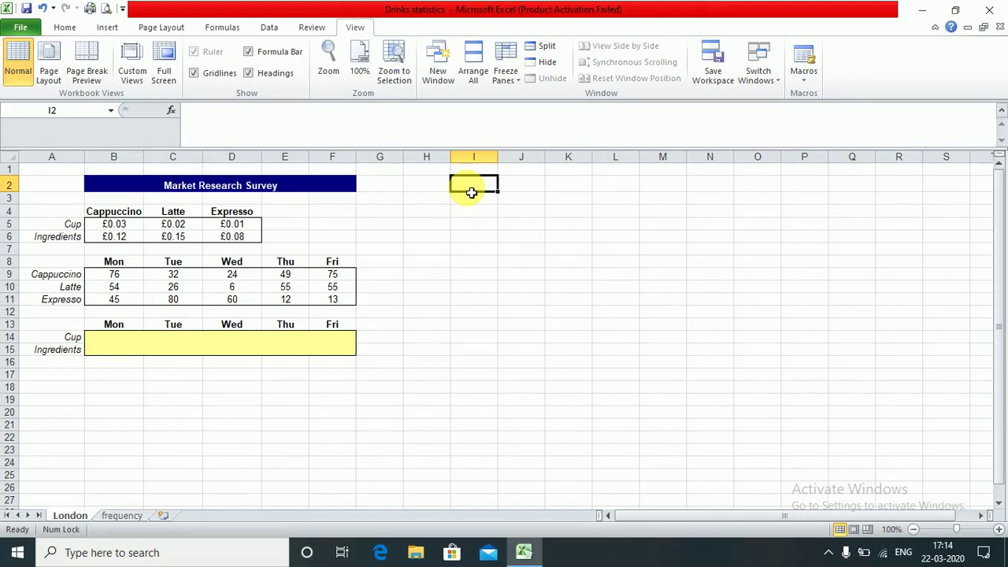
{"action": "type", "text": "Mi"}
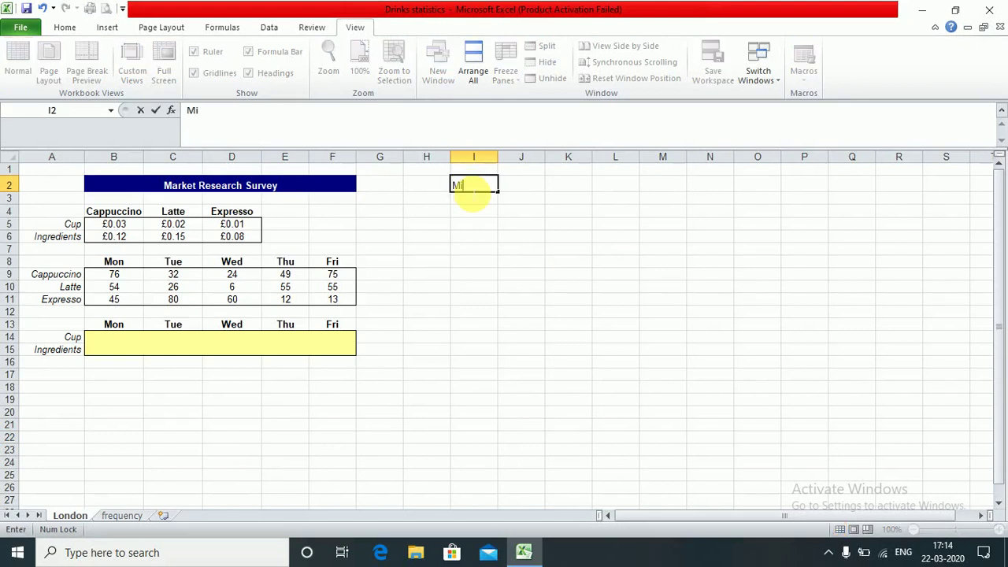
{"action": "type", "text": "nv"}
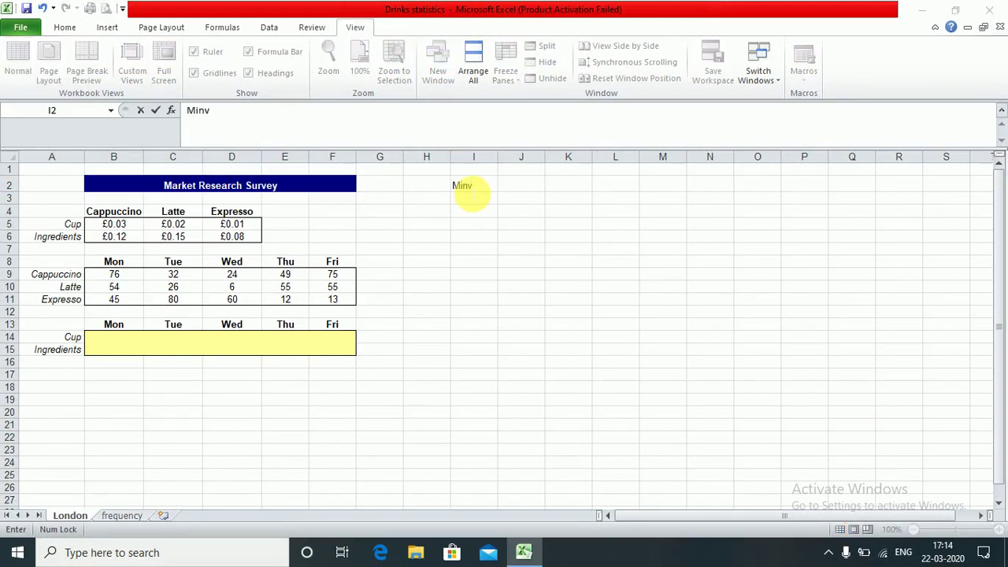
{"action": "key", "text": "super+e"}
{"action": "left_click", "coordinate": [990, 8]}
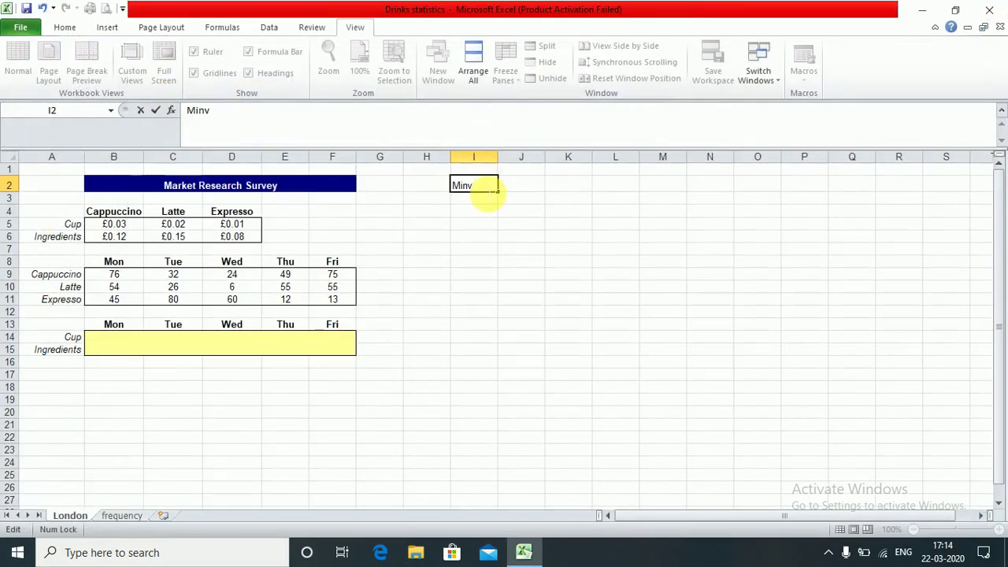
{"action": "type", "text": "erse"}
{"action": "key", "text": "Return"}
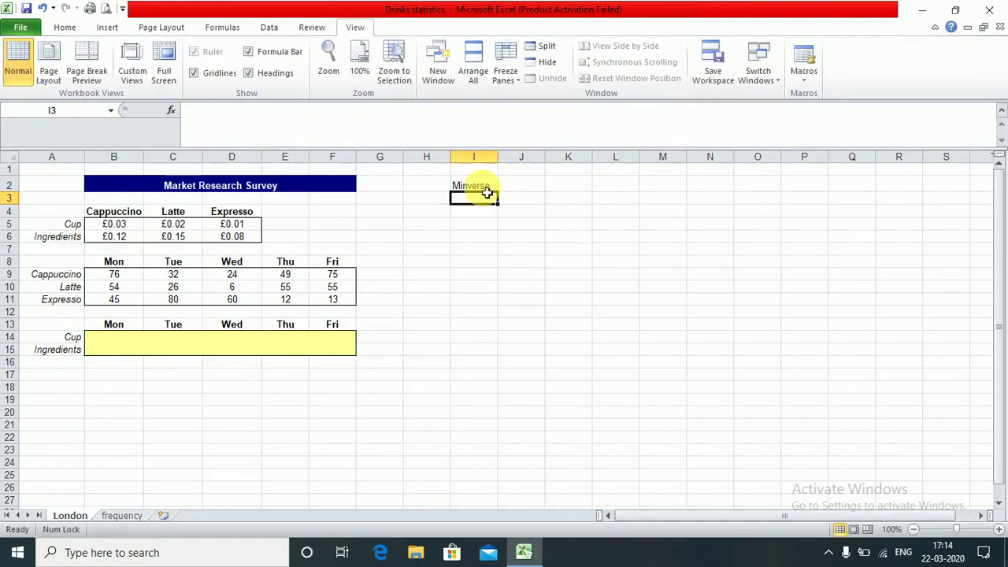
Step: Add the labels Mmult, Transpose and Frequency in I3:I5
{"action": "type", "text": "MMult"}
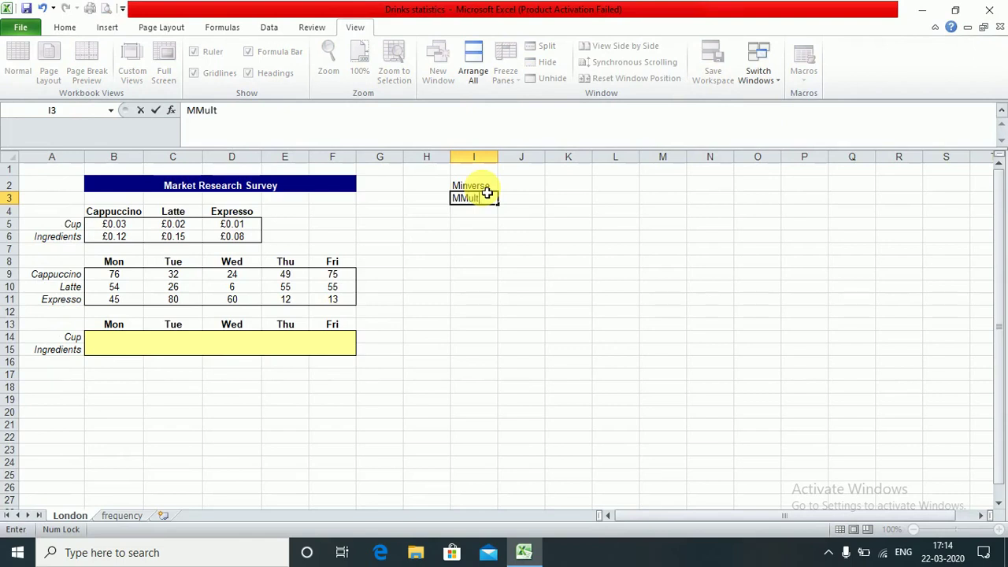
{"action": "key", "text": "Return"}
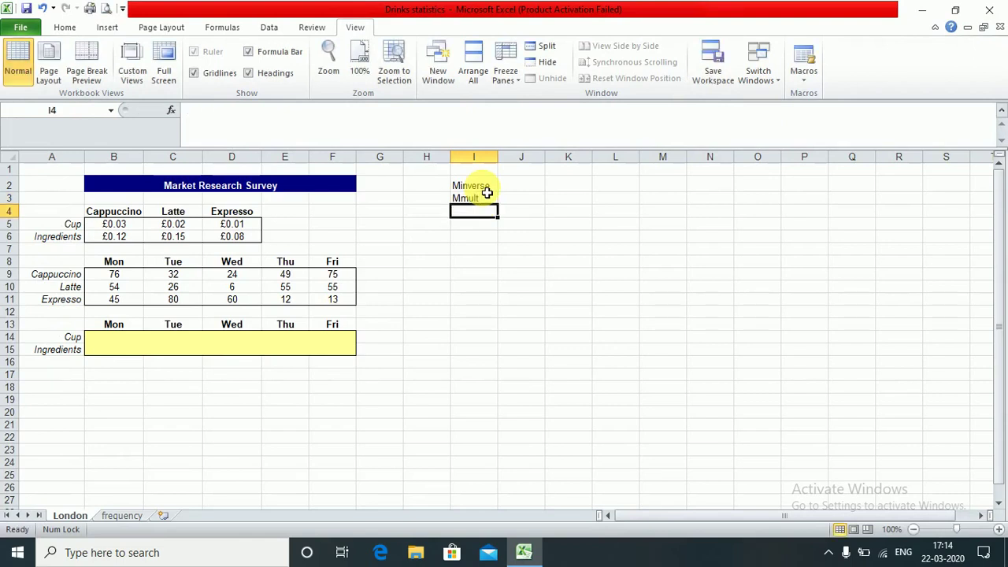
{"action": "type", "text": "Trans"}
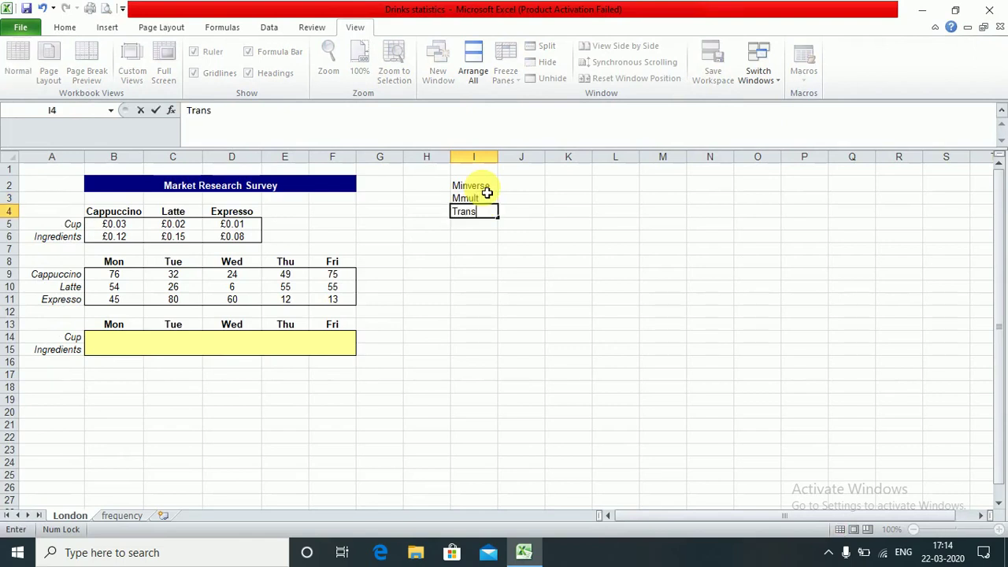
{"action": "type", "text": "pose"}
{"action": "key", "text": "Return"}
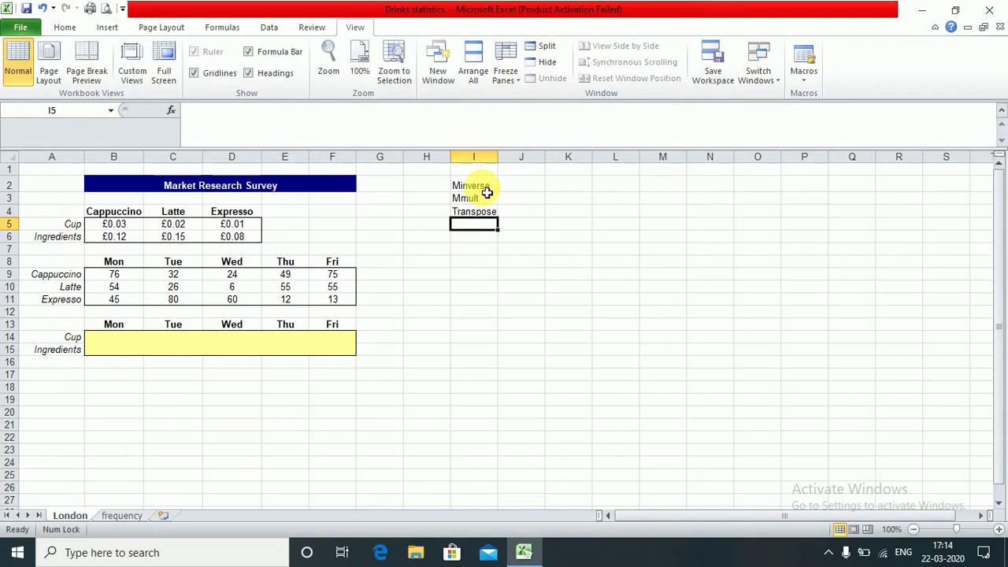
{"action": "type", "text": "Frequ"}
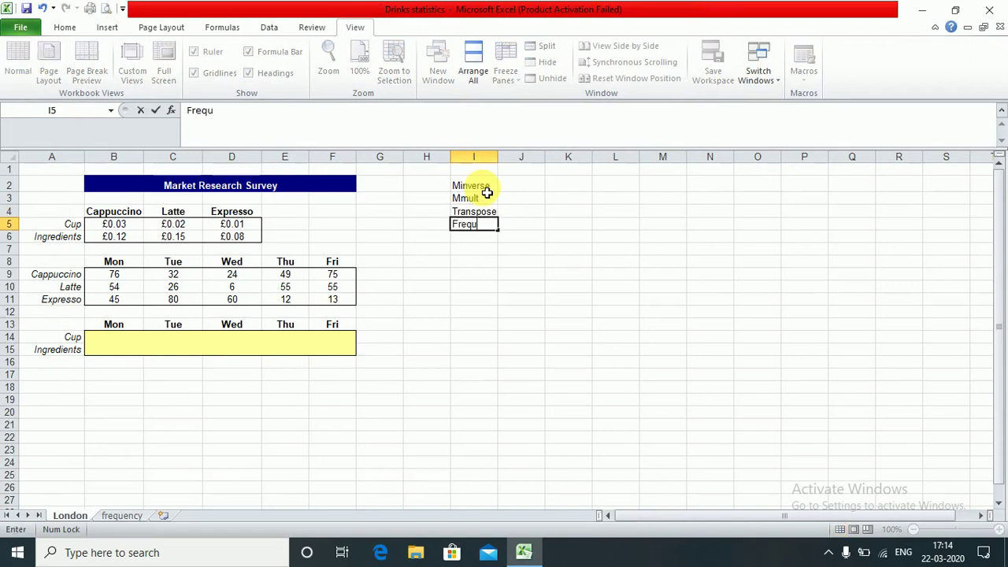
{"action": "type", "text": "ency"}
{"action": "key", "text": "Return"}
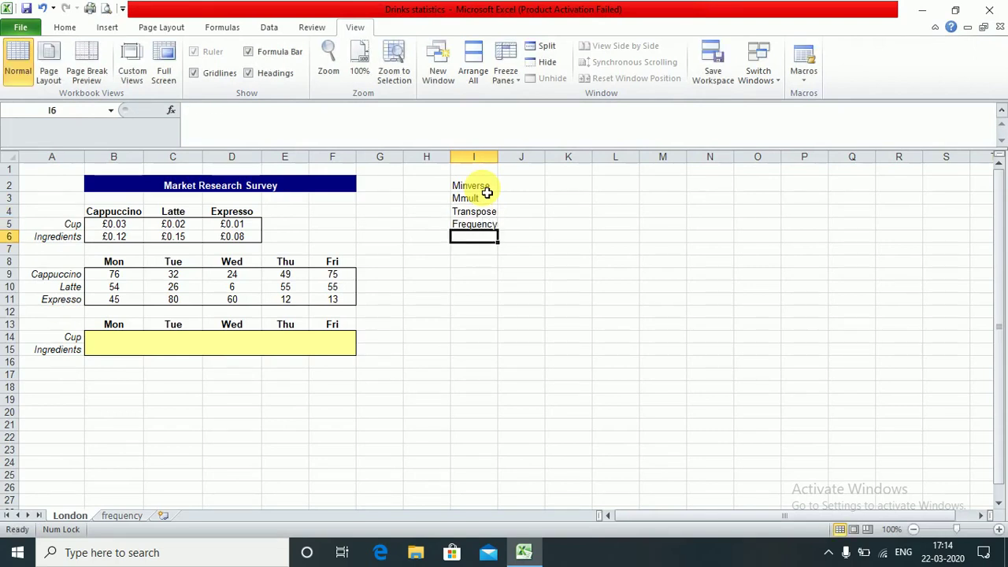
{"action": "key", "text": "Left"}
{"action": "key", "text": "Left"}
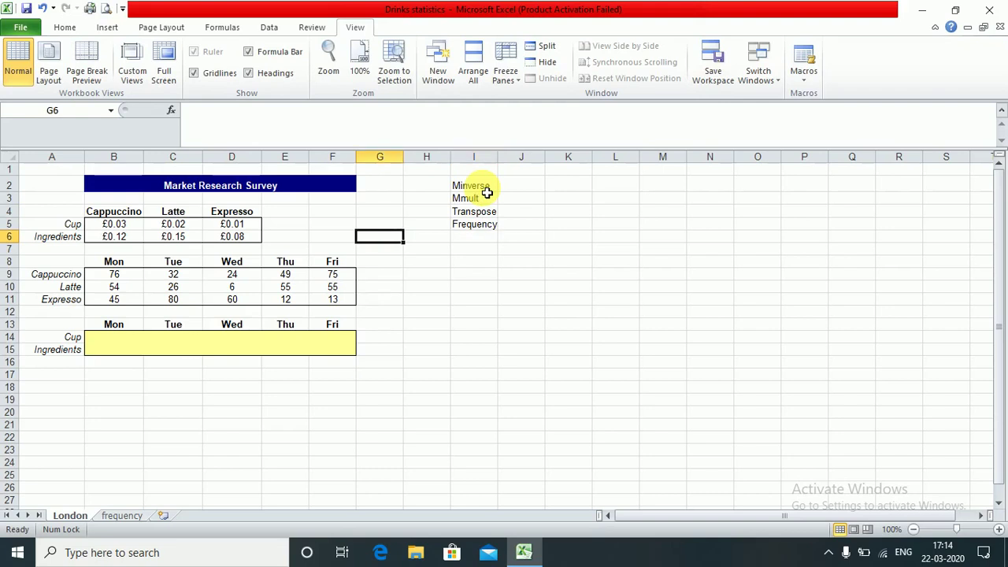
{"action": "key", "text": "Down"}
{"action": "key", "text": "Down"}
{"action": "key", "text": "Down"}
{"action": "key", "text": "Down"}
{"action": "key", "text": "Left"}
{"action": "key", "text": "Left"}
{"action": "key", "text": "Up"}
{"action": "key", "text": "Up"}
{"action": "key", "text": "Right"}
{"action": "key", "text": "Right"}
{"action": "key", "text": "Right"}
{"action": "key", "text": "Right"}
{"action": "key", "text": "Up"}
{"action": "key", "text": "Up"}
{"action": "key", "text": "Up"}
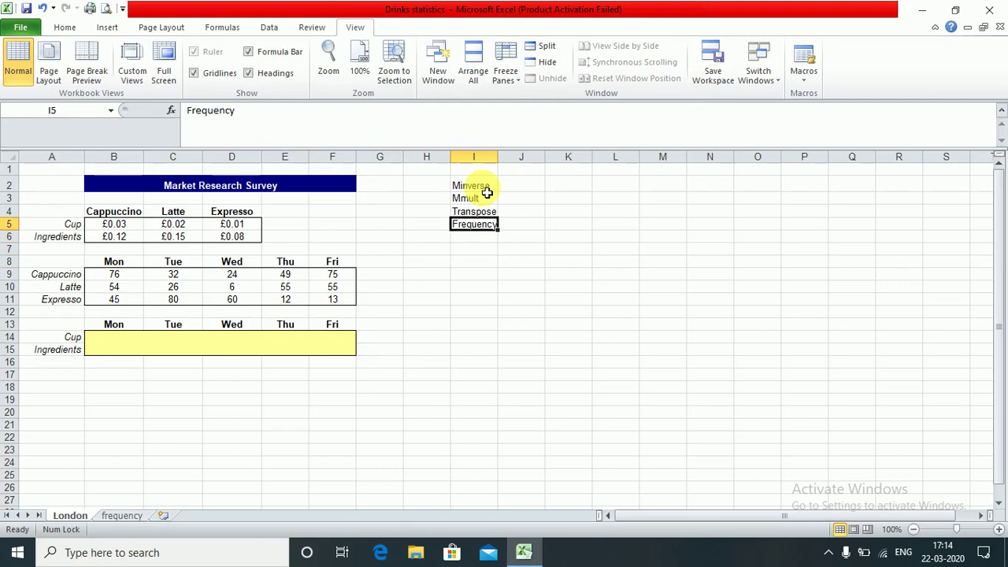
{"action": "key", "text": "Down"}
{"action": "key", "text": "Down"}
{"action": "key", "text": "Left"}
{"action": "key", "text": "Left"}
{"action": "key", "text": "Left"}
{"action": "key", "text": "Down"}
{"action": "key", "text": "Down"}
{"action": "key", "text": "Left"}
{"action": "key", "text": "Left"}
{"action": "key", "text": "Right"}
{"action": "key", "text": "Right"}
{"action": "key", "text": "Right"}
{"action": "key", "text": "Left"}
{"action": "key", "text": "Down"}
{"action": "key", "text": "Down"}
{"action": "key", "text": "Down"}
{"action": "key", "text": "Left"}
{"action": "key", "text": "Down"}
{"action": "key", "text": "Down"}
{"action": "key", "text": "Down"}
{"action": "key", "text": "Down"}
{"action": "key", "text": "Left"}
{"action": "key", "text": "Left"}
{"action": "key", "text": "Up"}
{"action": "key", "text": "Up"}
{"action": "key", "text": "Left"}
{"action": "key", "text": "Up"}
{"action": "key", "text": "Up"}
{"action": "key", "text": "Up"}
{"action": "key", "text": "Up"}
{"action": "key", "text": "Up"}
{"action": "key", "text": "Up"}
{"action": "key", "text": "Up"}
{"action": "key", "text": "Up"}
{"action": "key", "text": "Up"}
{"action": "key", "text": "Down"}
{"action": "key", "text": "Down"}
{"action": "key", "text": "Down"}
{"action": "key", "text": "Down"}
{"action": "key", "text": "Down"}
{"action": "key", "text": "Down"}
{"action": "key", "text": "Down"}
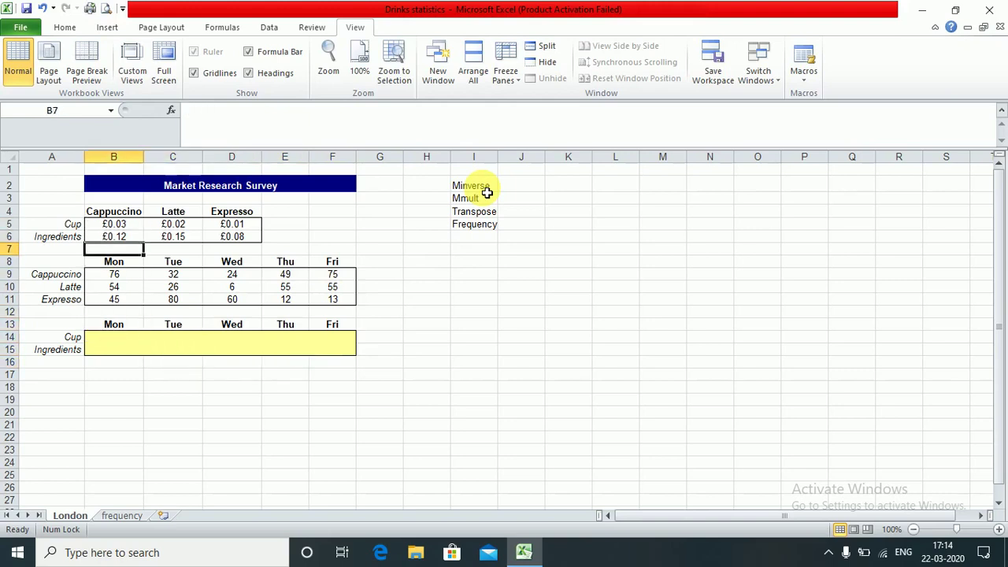
{"action": "key", "text": "Down"}
{"action": "key", "text": "Down"}
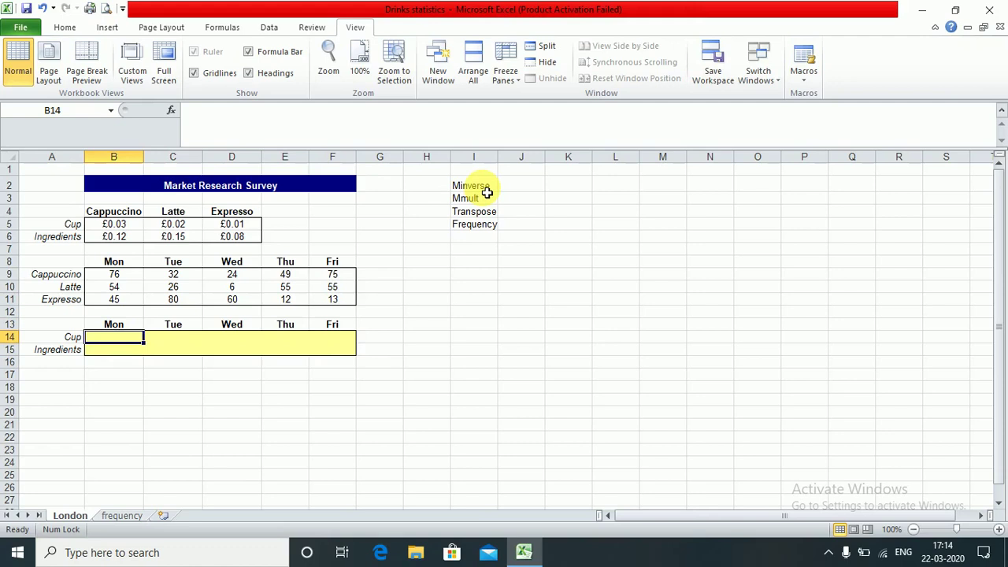
{"action": "type", "text": "=mm"}
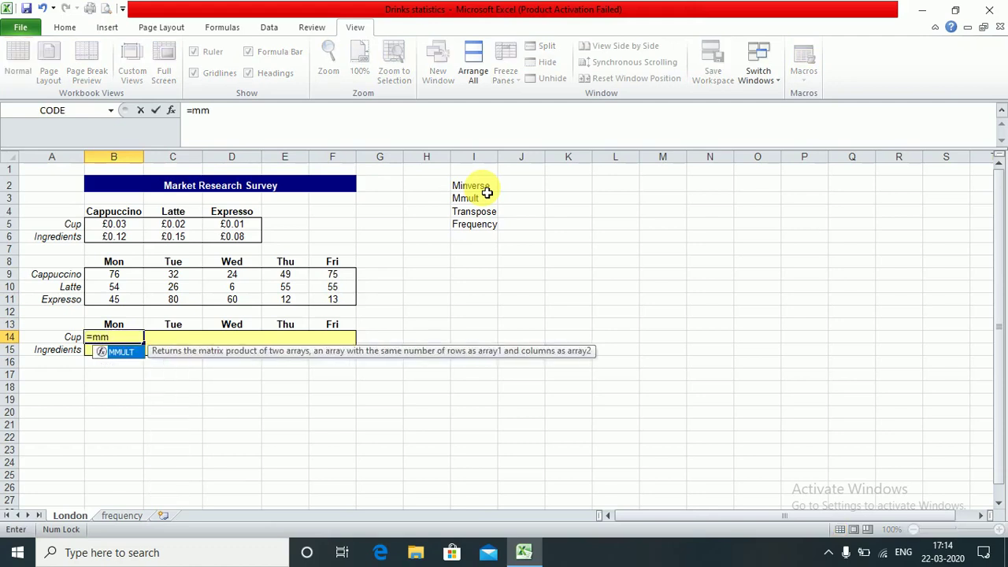
{"action": "key", "text": "Escape"}
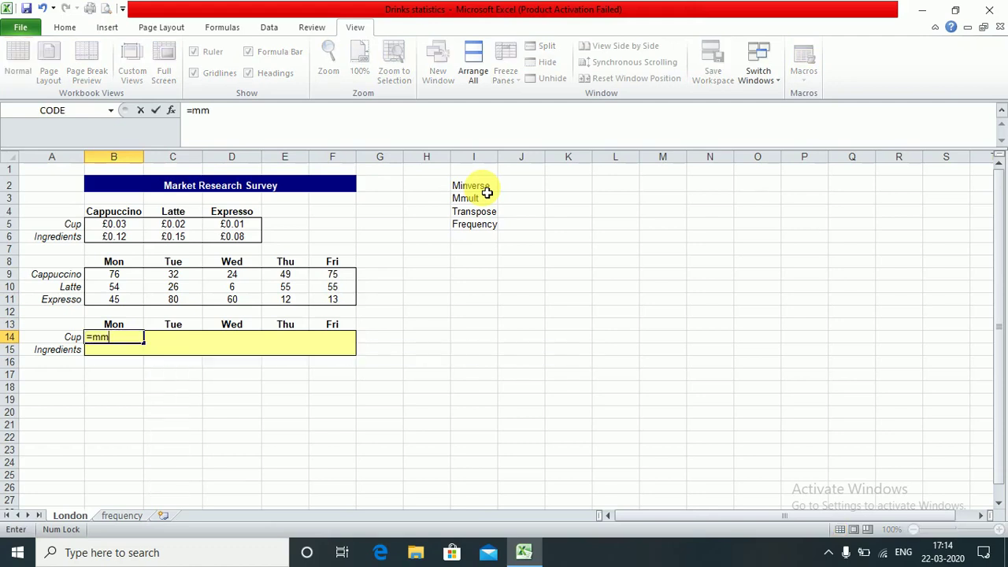
{"action": "key", "text": "Escape"}
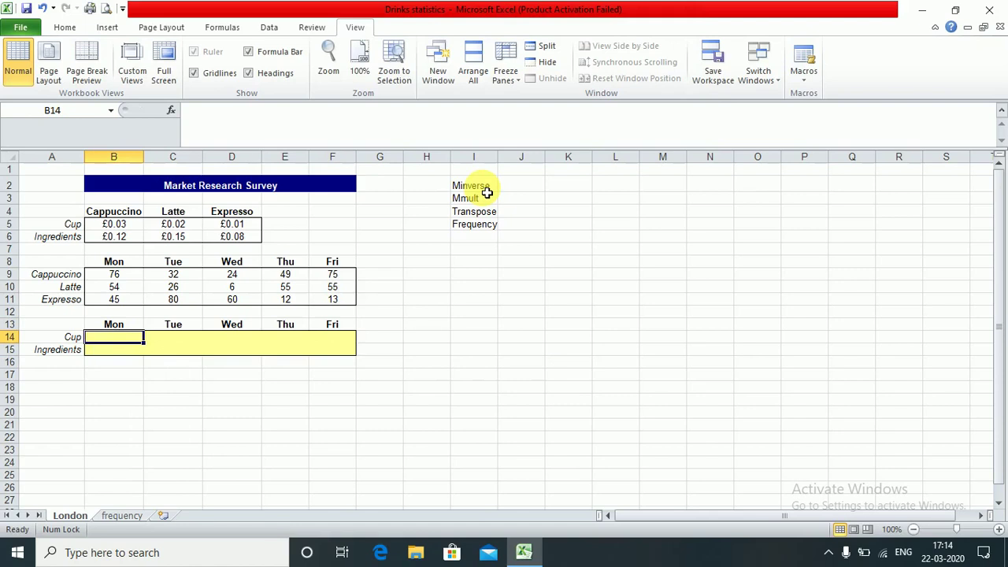
Step: Select the result area B14:F15 and begin an MMULT formula
{"action": "key", "text": "shift+Down"}
{"action": "key", "text": "shift+Right"}
{"action": "key", "text": "shift+Right"}
{"action": "key", "text": "shift+Right"}
{"action": "key", "text": "shift+Right"}
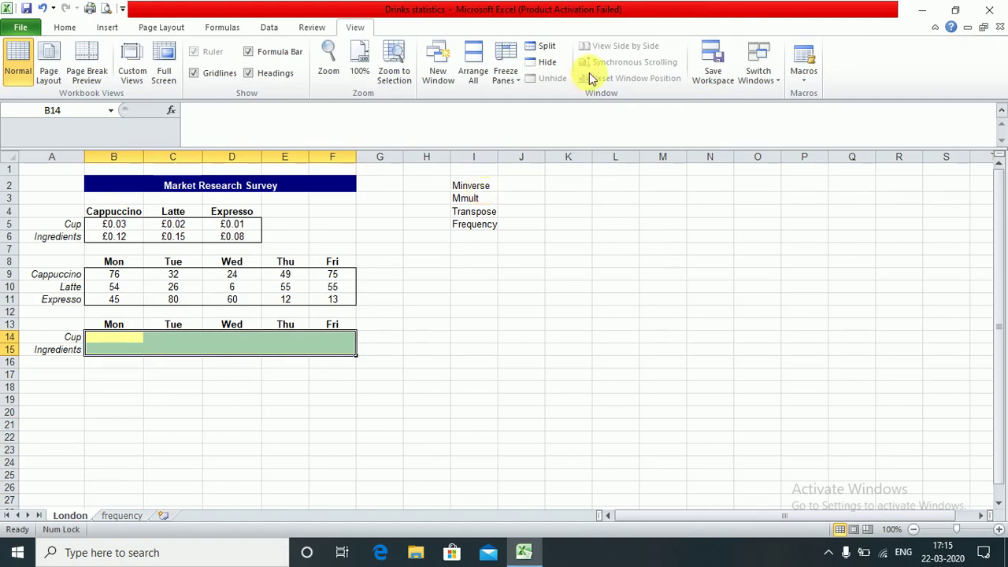
{"action": "type", "text": "="}
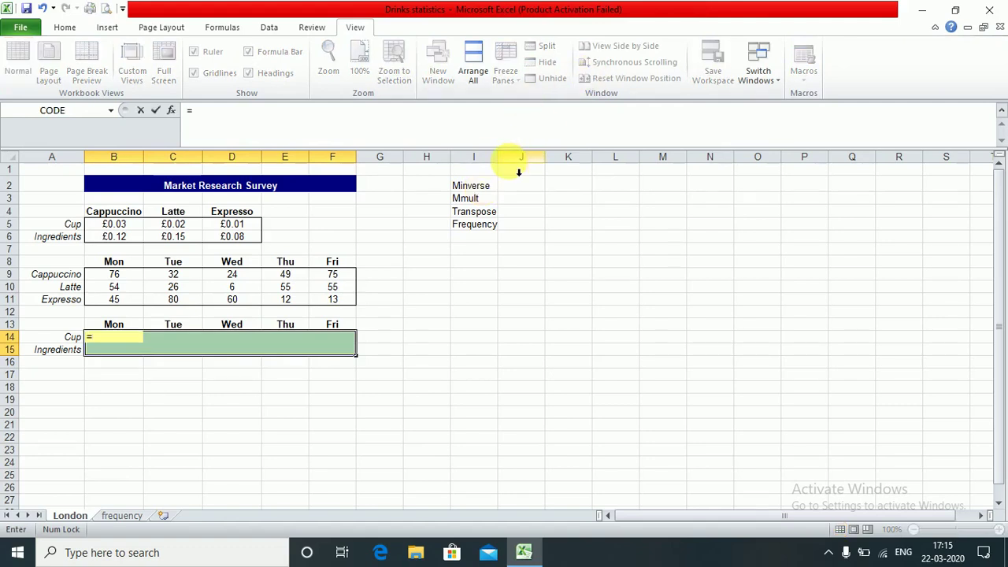
{"action": "type", "text": "mm"}
{"action": "key", "text": "Tab"}
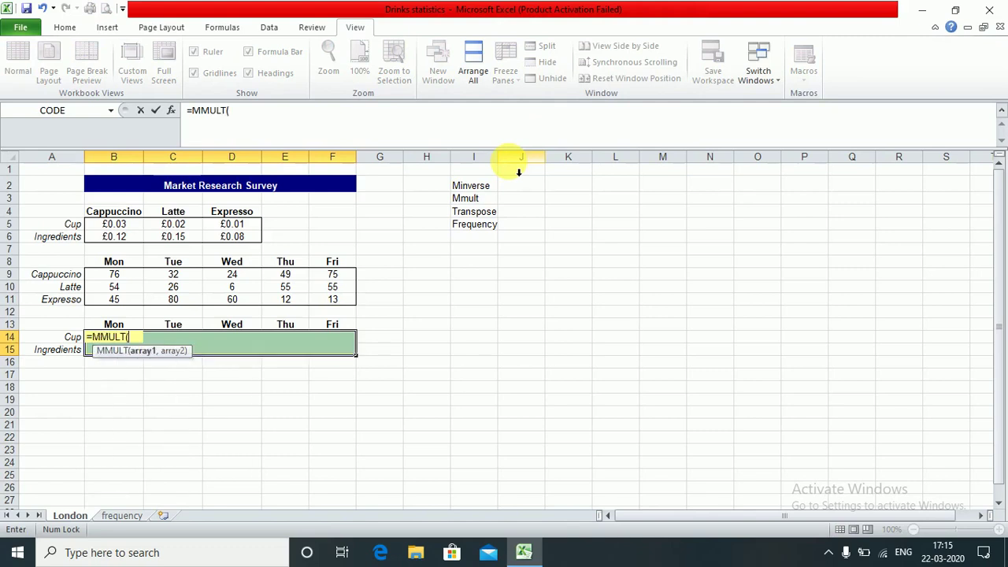
{"action": "key", "text": "BackSpace"}
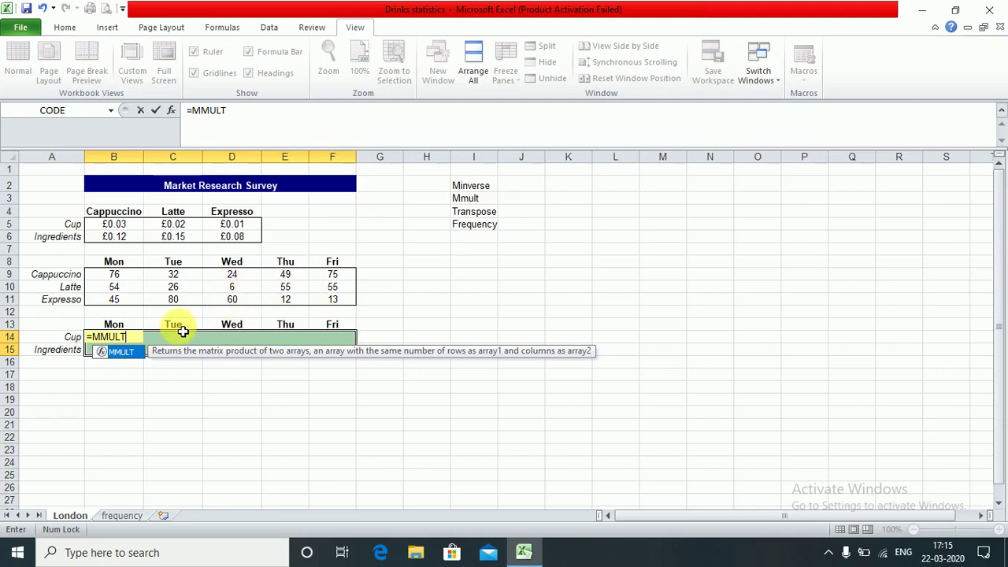
{"action": "type", "text": "("}
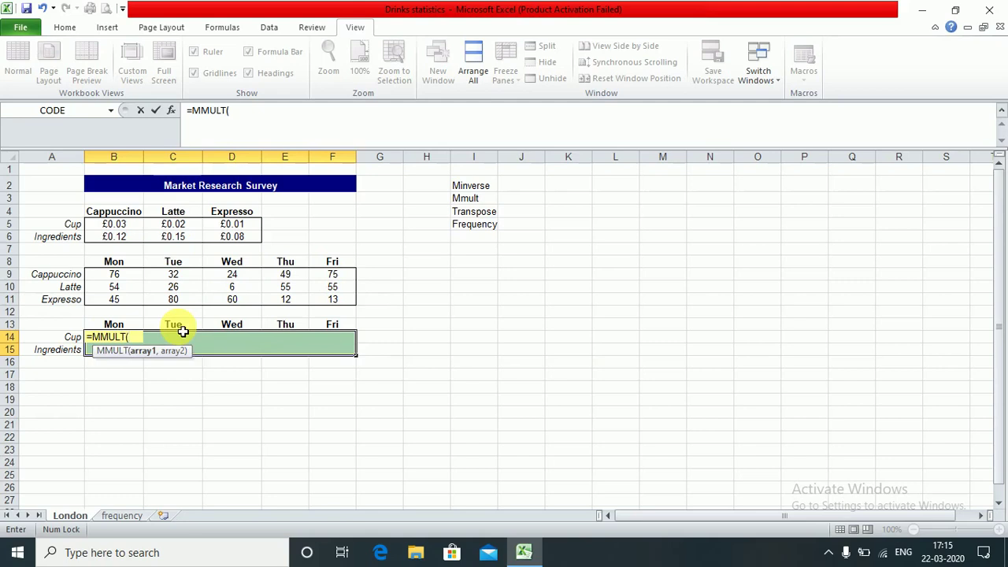
Step: Complete =MMULT(B5:D6,B9:F11) and enter it as an array formula
{"action": "left_click", "coordinate": [93, 226]}
{"action": "key", "text": "shift+Down"}
{"action": "key", "text": "shift+Right"}
{"action": "key", "text": "shift+Right"}
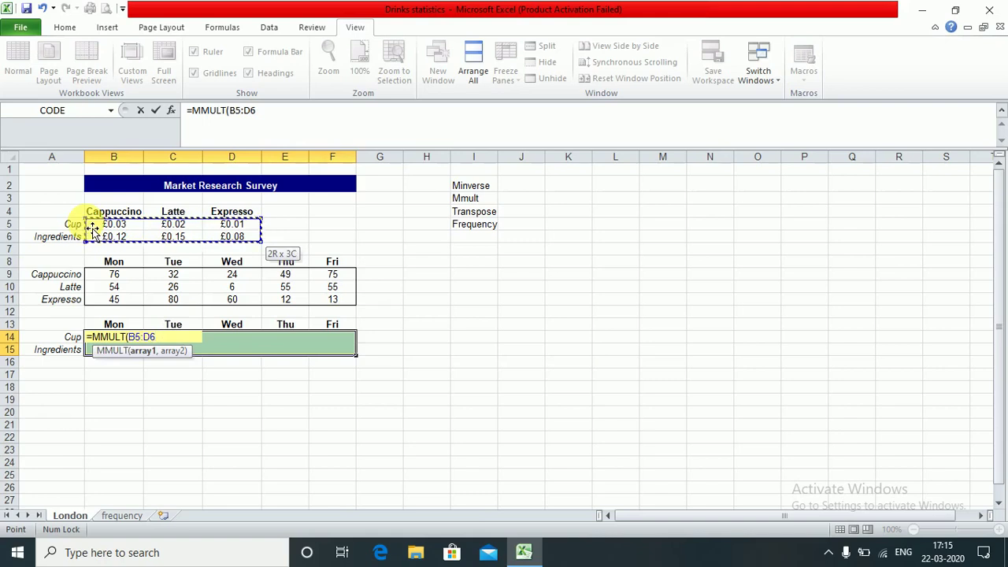
{"action": "type", "text": ","}
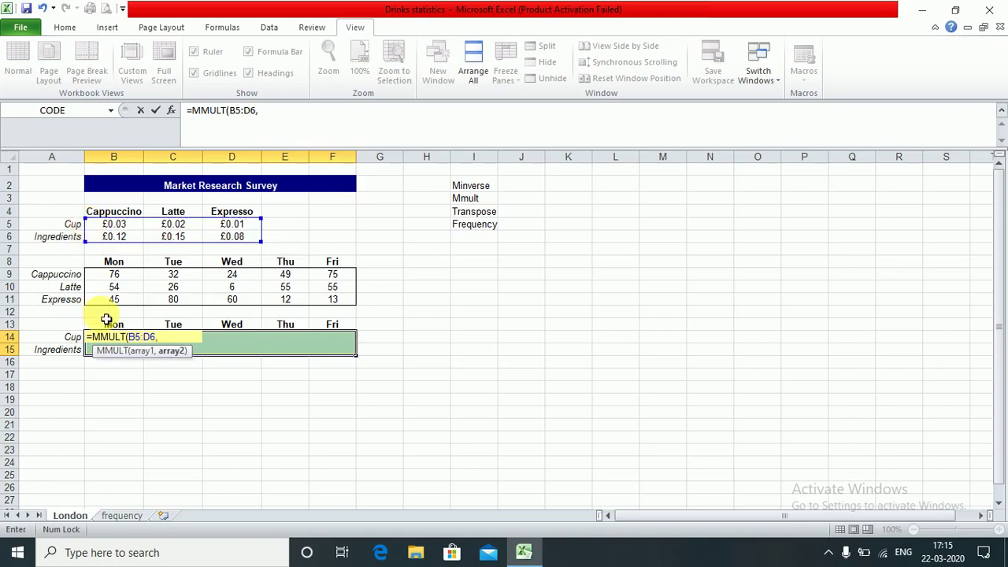
{"action": "left_click_drag", "start_coordinate": [111, 275], "coordinate": [104, 292]}
{"action": "key", "text": "shift+Down"}
{"action": "key", "text": "shift+Right"}
{"action": "key", "text": "shift+Right"}
{"action": "key", "text": "shift+Right"}
{"action": "key", "text": "shift+Right"}
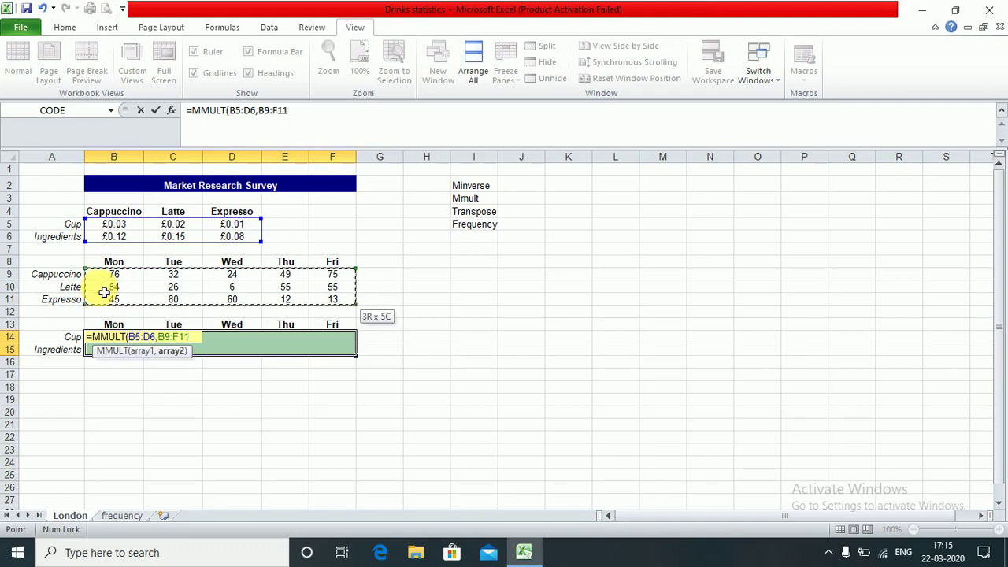
{"action": "type", "text": ")"}
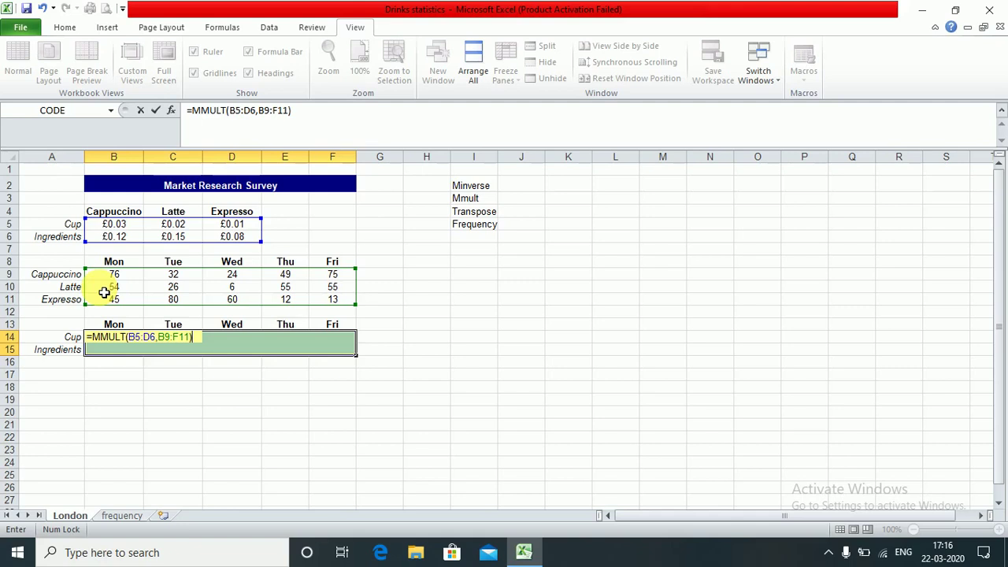
{"action": "key", "text": "ctrl+shift+Return"}
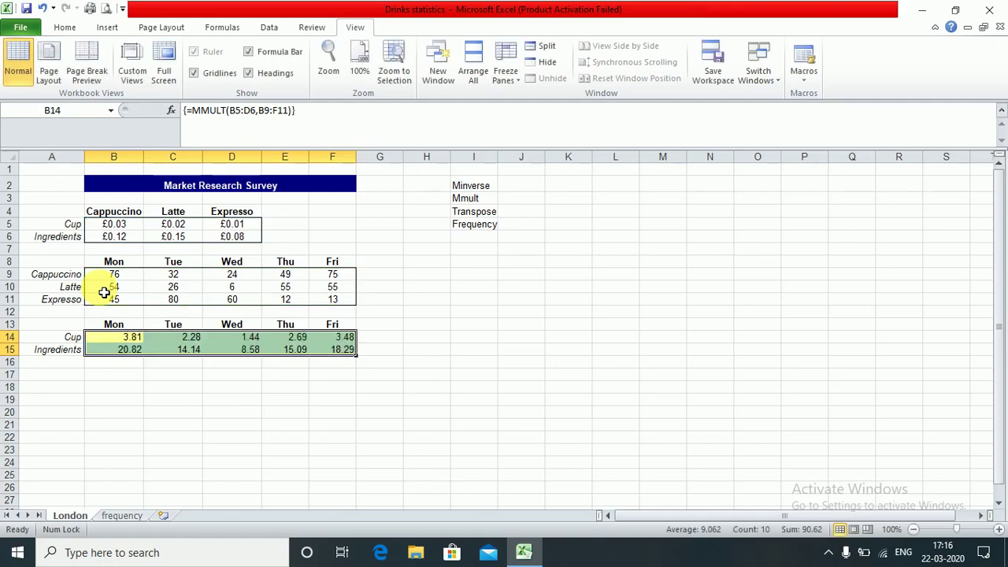
{"action": "key", "text": "Down"}
{"action": "key", "text": "Up"}
{"action": "key", "text": "Up"}
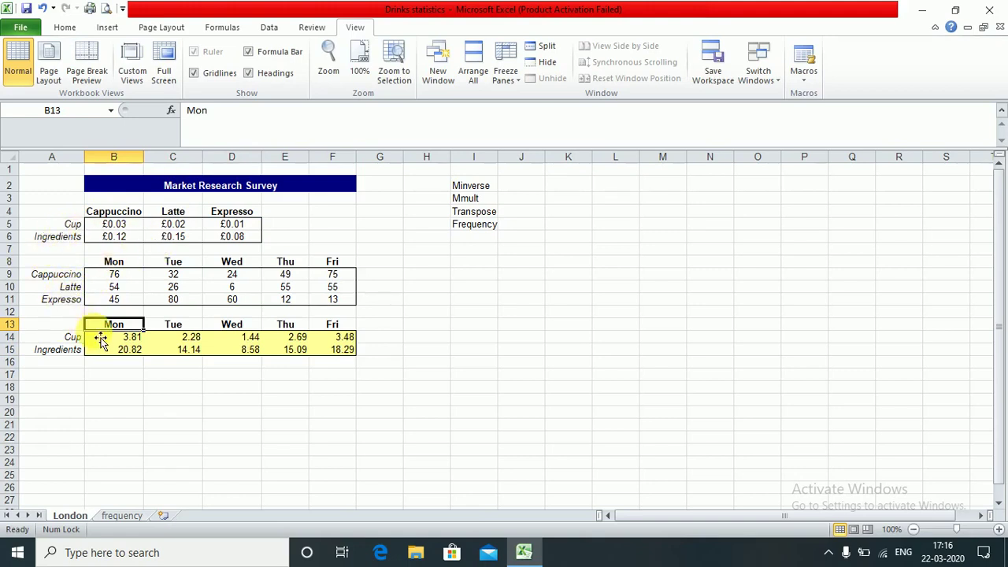
{"action": "left_click", "coordinate": [285, 375]}
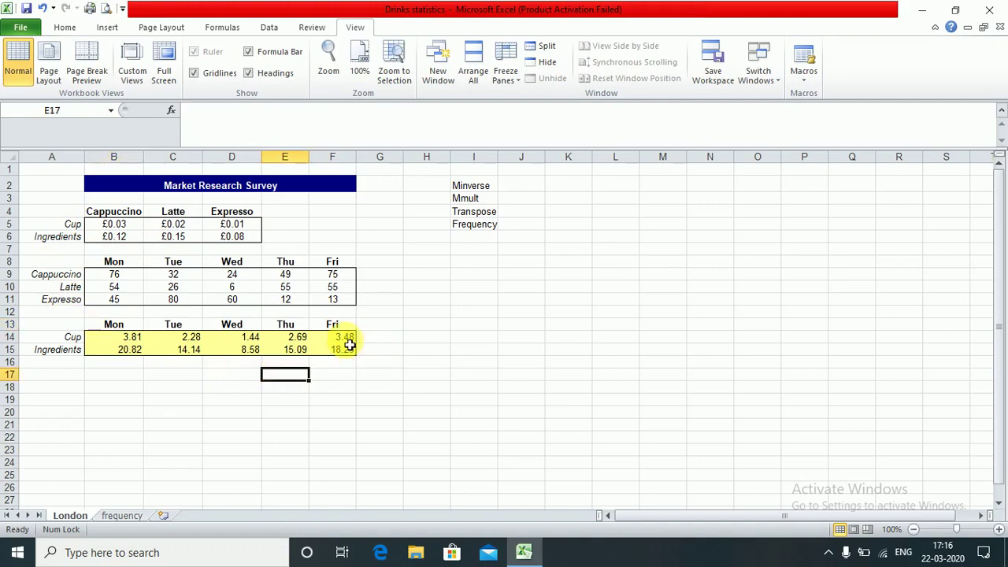
{"action": "left_click", "coordinate": [443, 200]}
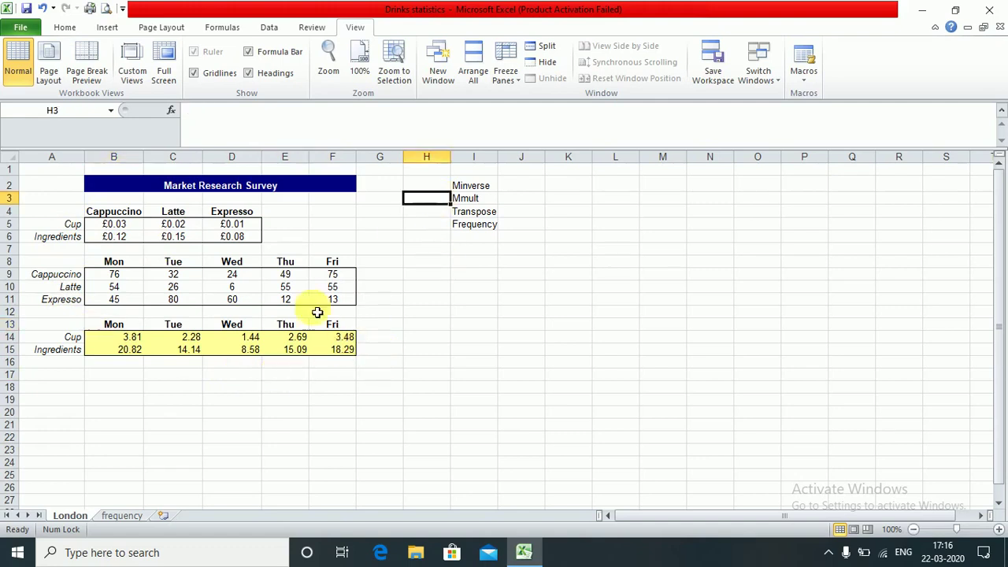
{"action": "left_click", "coordinate": [105, 403]}
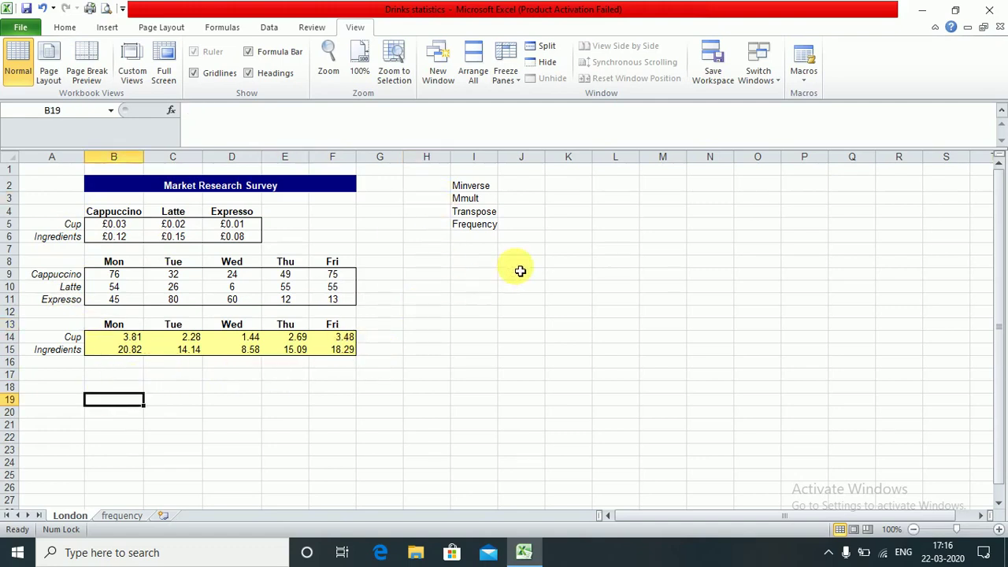
Step: Type '1.Select the range of cells where you want the answer' in I7
{"action": "left_click", "coordinate": [480, 257]}
{"action": "type", "text": "1"}
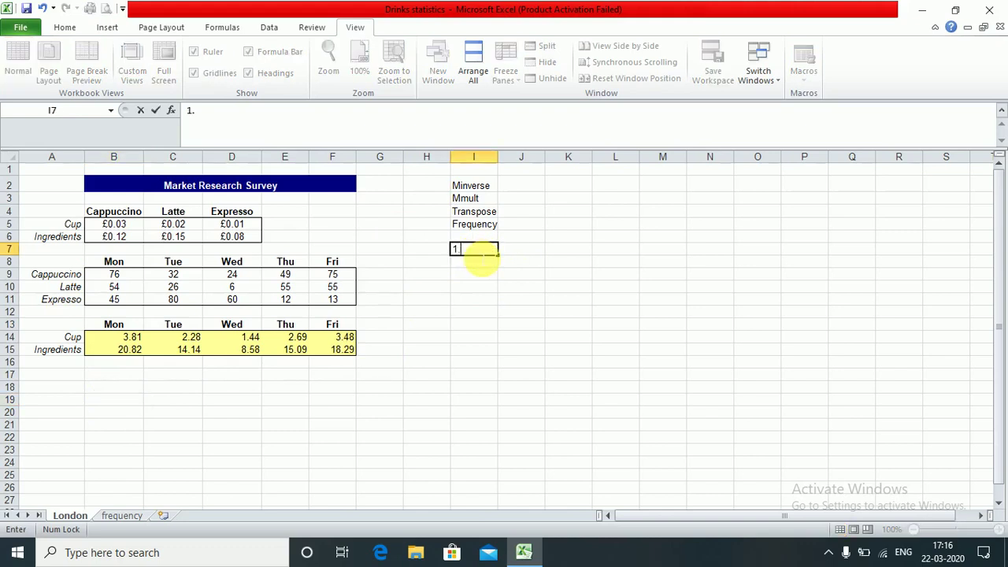
{"action": "type", "text": ".Select the "}
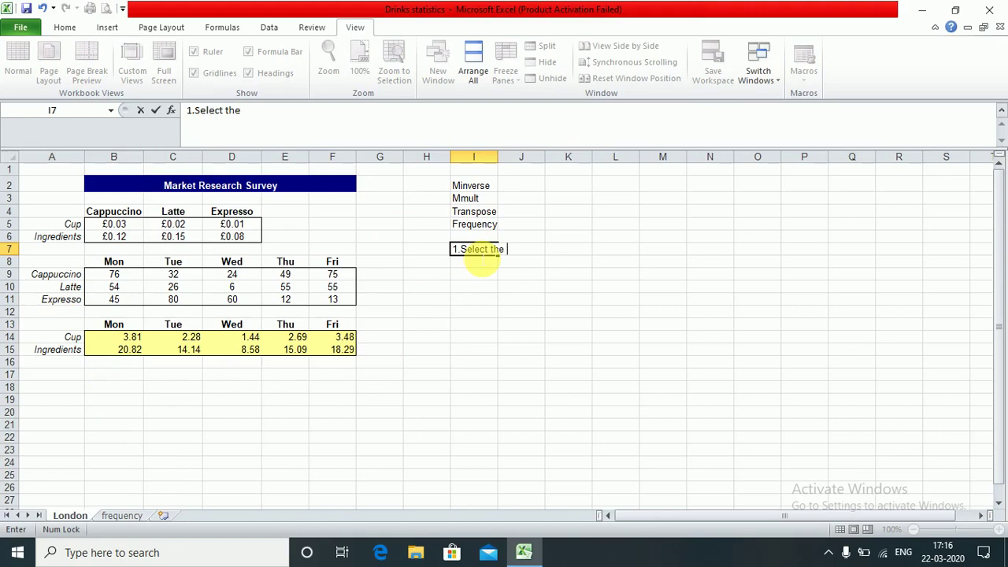
{"action": "type", "text": "range of cells where you want the answer"}
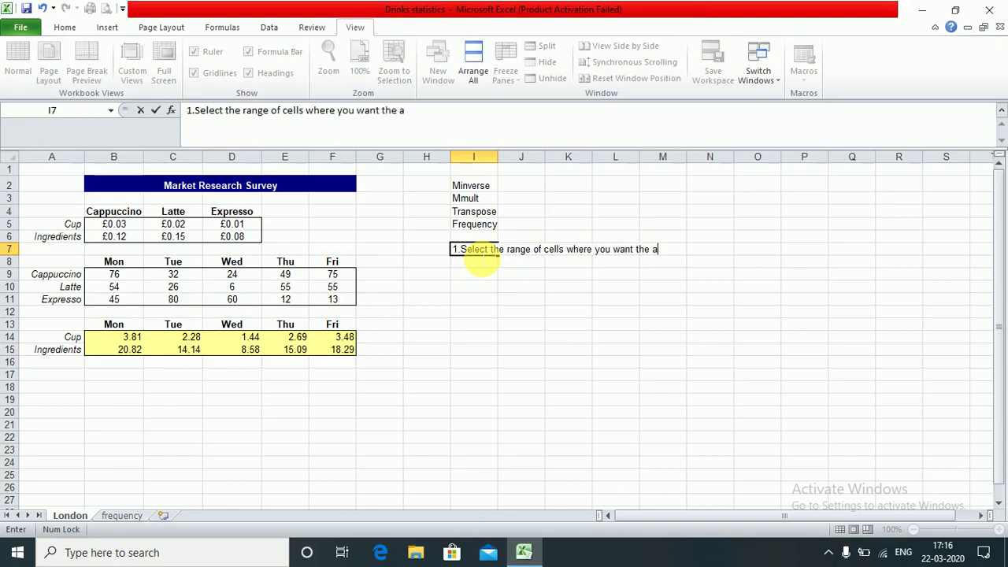
{"action": "left_click", "coordinate": [482, 261]}
Step: Add '2. Type the function' and '3. Press Ctrl + Shift + Enter' in I8 and I9
{"action": "type", "text": "2. y"}
{"action": "key", "text": "BackSpace"}
{"action": "type", "text": "Type the function'"}
{"action": "key", "text": "Return"}
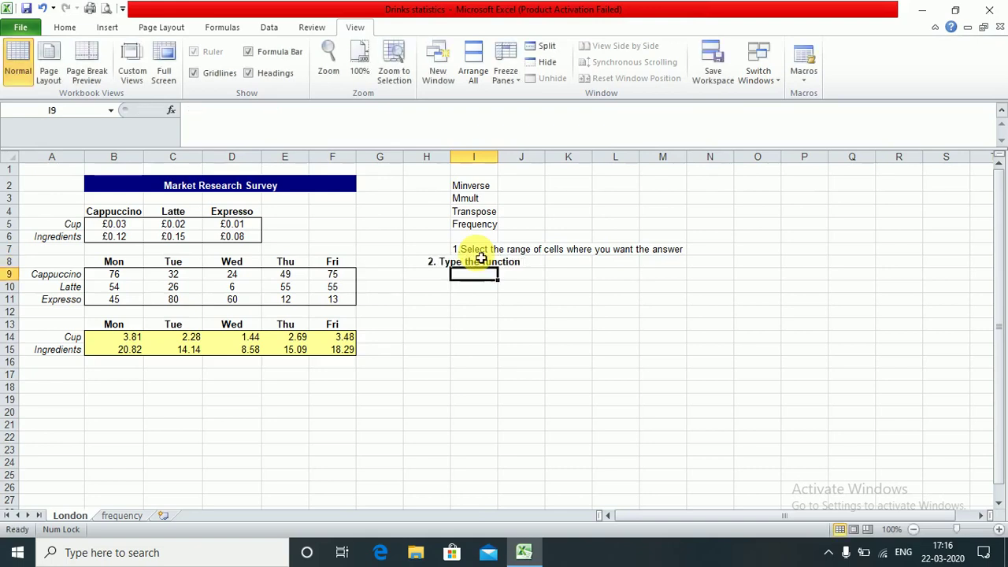
{"action": "type", "text": "3. Pr"}
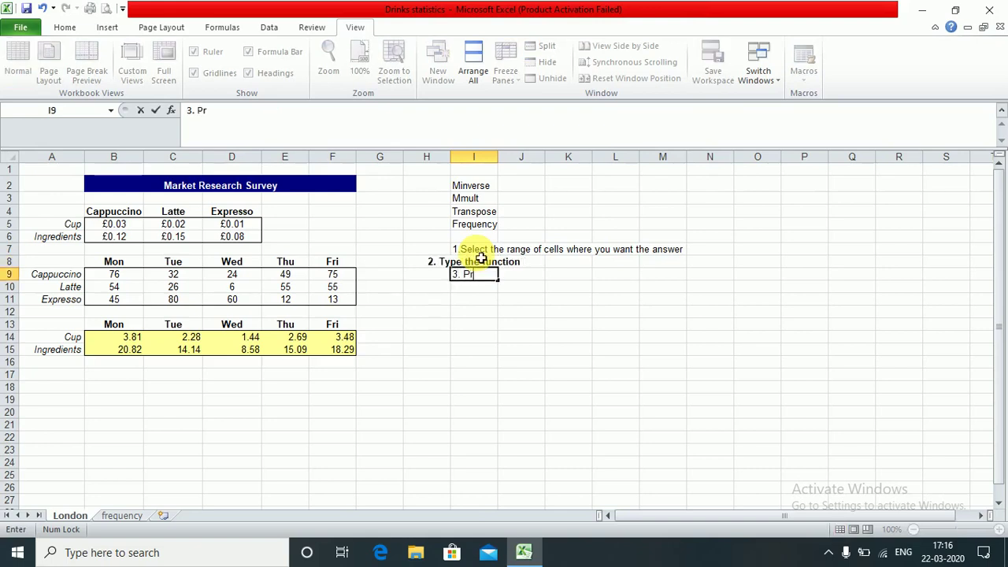
{"action": "type", "text": "ess Ctrl + Shif"}
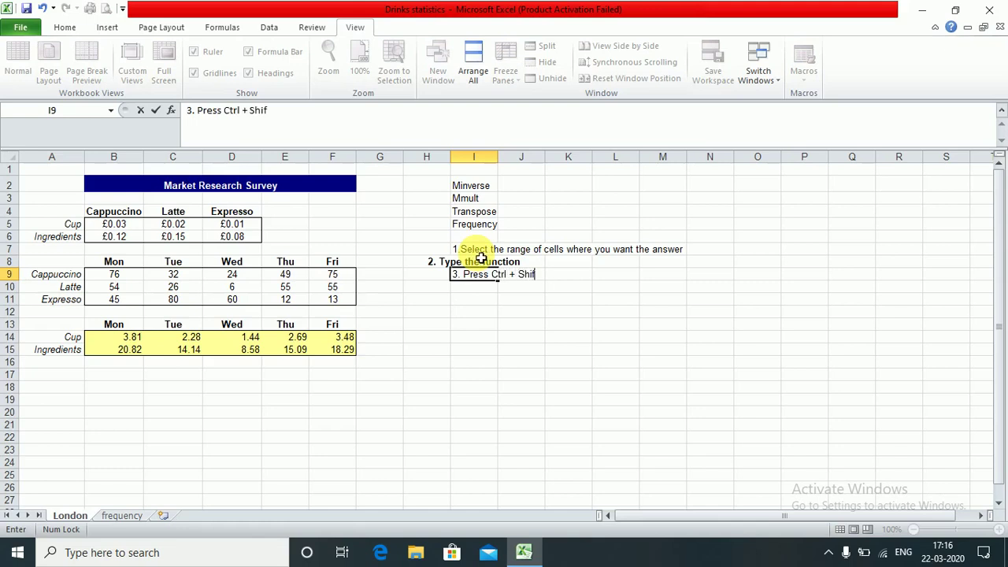
{"action": "type", "text": "t + Enter"}
{"action": "key", "text": "Return"}
Step: Move through the yellow MMULT results table to check its array formula
{"action": "key", "text": "Up"}
{"action": "key", "text": "Left"}
{"action": "key", "text": "Down"}
{"action": "key", "text": "Left"}
{"action": "key", "text": "Left"}
{"action": "key", "text": "Down"}
{"action": "key", "text": "Down"}
{"action": "key", "text": "Down"}
{"action": "key", "text": "Down"}
{"action": "key", "text": "Left"}
{"action": "key", "text": "Left"}
{"action": "key", "text": "Down"}
{"action": "key", "text": "Down"}
{"action": "key", "text": "Down"}
{"action": "key", "text": "Right"}
{"action": "key", "text": "Up"}
{"action": "key", "text": "Up"}
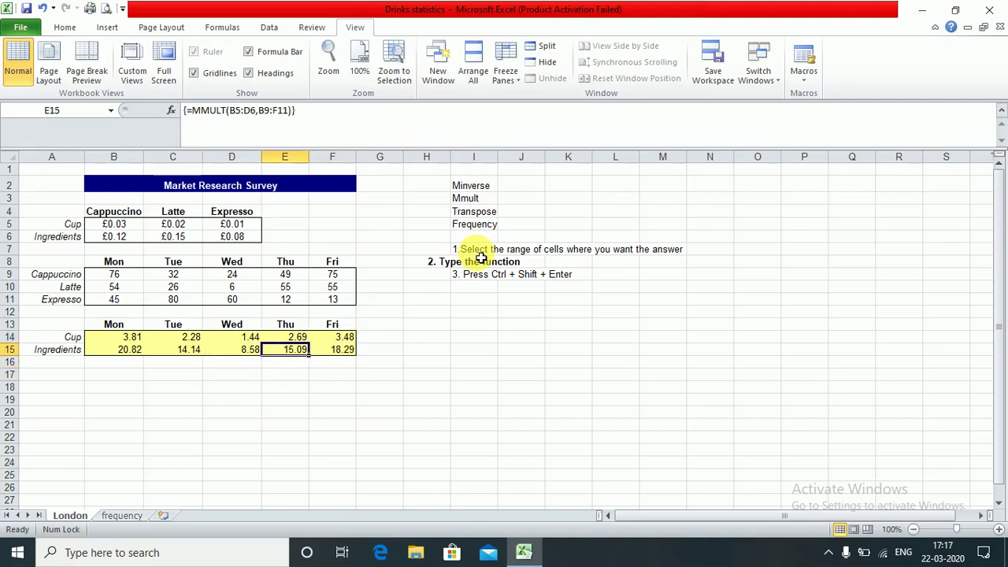
{"action": "key", "text": "Up"}
{"action": "key", "text": "Up"}
{"action": "key", "text": "Up"}
{"action": "key", "text": "Up"}
{"action": "key", "text": "Up"}
{"action": "key", "text": "Up"}
{"action": "key", "text": "Left"}
{"action": "key", "text": "Left"}
{"action": "key", "text": "Left"}
{"action": "key", "text": "Left"}
{"action": "key", "text": "Down"}
Step: Copy the 3×3 Mon–Wed sales block B9:D11
{"action": "key", "text": "Right"}
{"action": "key", "text": "Up"}
{"action": "key", "text": "shift+Down"}
{"action": "key", "text": "shift+Down"}
{"action": "key", "text": "shift+Right"}
{"action": "key", "text": "shift+Right"}
{"action": "key", "text": "shift+Right"}
{"action": "key", "text": "shift+Left"}
{"action": "key", "text": "ctrl+c"}
{"action": "key", "text": "Down"}
{"action": "key", "text": "Down"}
{"action": "key", "text": "Down"}
{"action": "key", "text": "Down"}
{"action": "key", "text": "Down"}
{"action": "key", "text": "Down"}
{"action": "key", "text": "Down"}
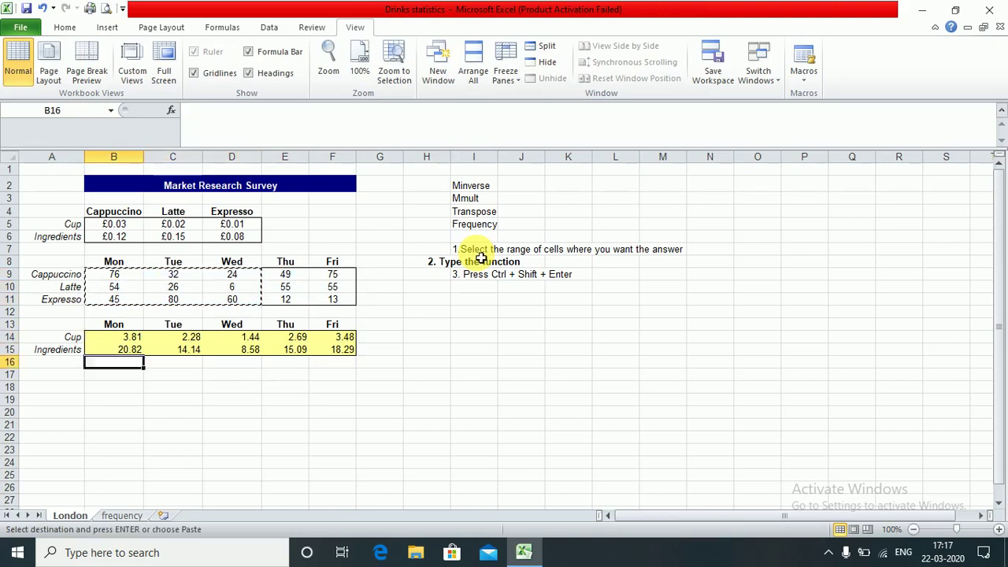
Step: Paste the sales block into I14:K16
{"action": "key", "text": "Right"}
{"action": "key", "text": "Right"}
{"action": "key", "text": "Right"}
{"action": "key", "text": "Right"}
{"action": "key", "text": "Right"}
{"action": "key", "text": "Right"}
{"action": "key", "text": "Right"}
{"action": "key", "text": "Up"}
{"action": "key", "text": "Up"}
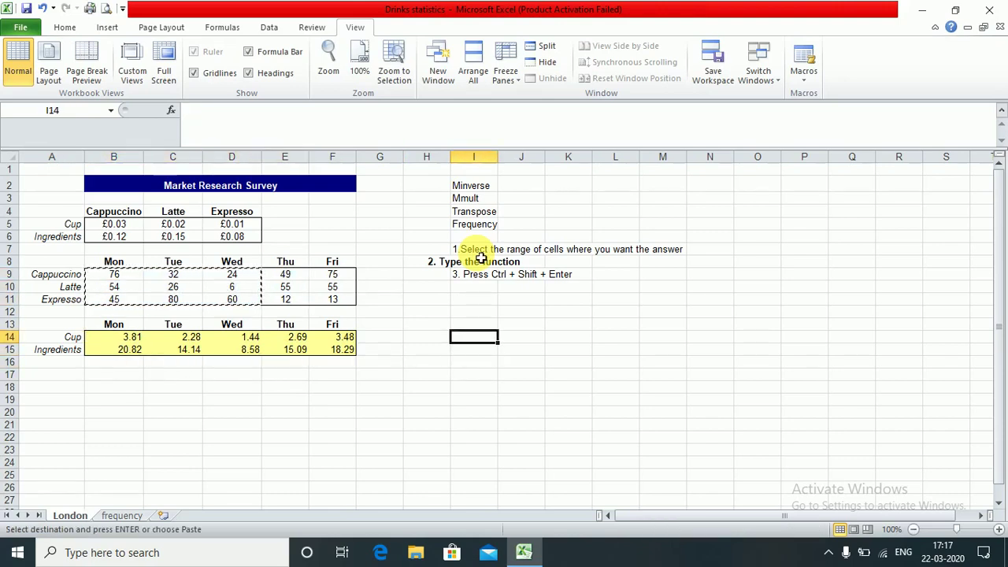
{"action": "key", "text": "ctrl+v"}
{"action": "key", "text": "Escape"}
{"action": "key", "text": "Up"}
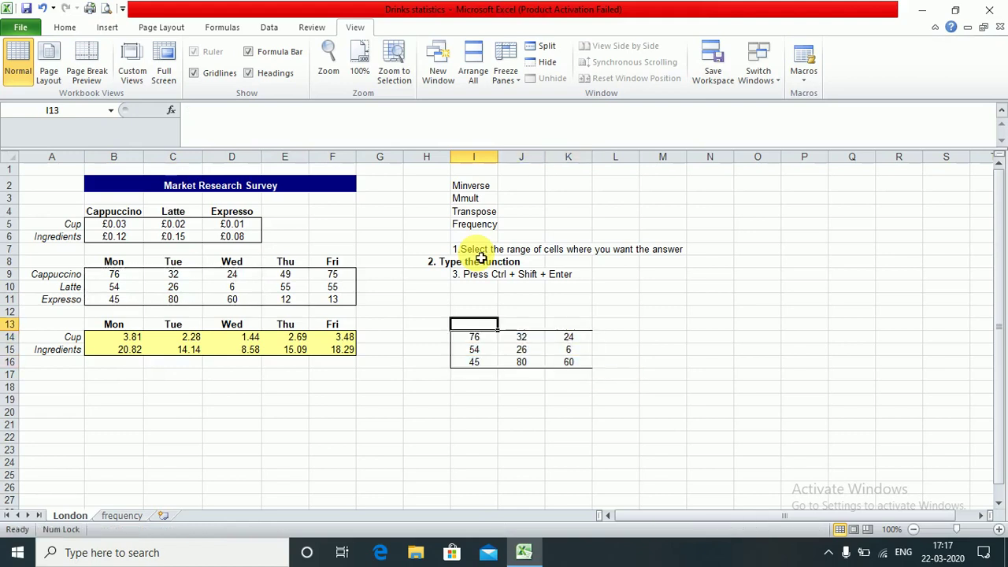
{"action": "key", "text": "Up"}
{"action": "key", "text": "Up"}
{"action": "key", "text": "Up"}
{"action": "key", "text": "Up"}
{"action": "key", "text": "Up"}
{"action": "key", "text": "Up"}
{"action": "key", "text": "Up"}
{"action": "key", "text": "Up"}
{"action": "key", "text": "Up"}
{"action": "key", "text": "Down"}
{"action": "key", "text": "Down"}
{"action": "key", "text": "Down"}
{"action": "key", "text": "Down"}
{"action": "key", "text": "Down"}
{"action": "key", "text": "Down"}
{"action": "key", "text": "Down"}
{"action": "key", "text": "Down"}
{"action": "key", "text": "Down"}
{"action": "key", "text": "Down"}
{"action": "key", "text": "Down"}
{"action": "key", "text": "Down"}
{"action": "key", "text": "Down"}
{"action": "key", "text": "Down"}
{"action": "key", "text": "Down"}
{"action": "key", "text": "Down"}
{"action": "key", "text": "Down"}
{"action": "key", "text": "Down"}
{"action": "key", "text": "Down"}
{"action": "key", "text": "Up"}
{"action": "key", "text": "Up"}
{"action": "key", "text": "Up"}
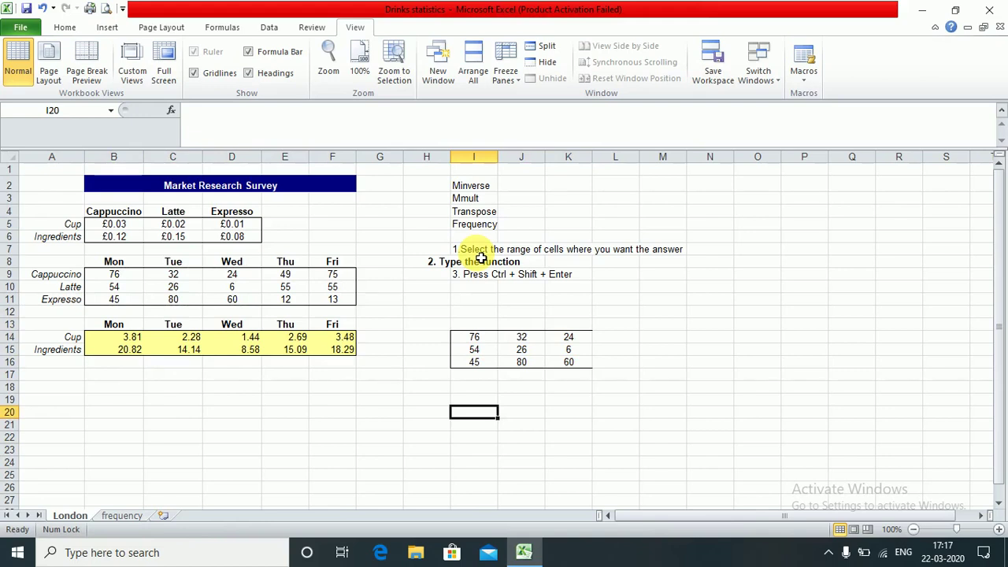
{"action": "key", "text": "Up"}
{"action": "key", "text": "Up"}
{"action": "key", "text": "Down"}
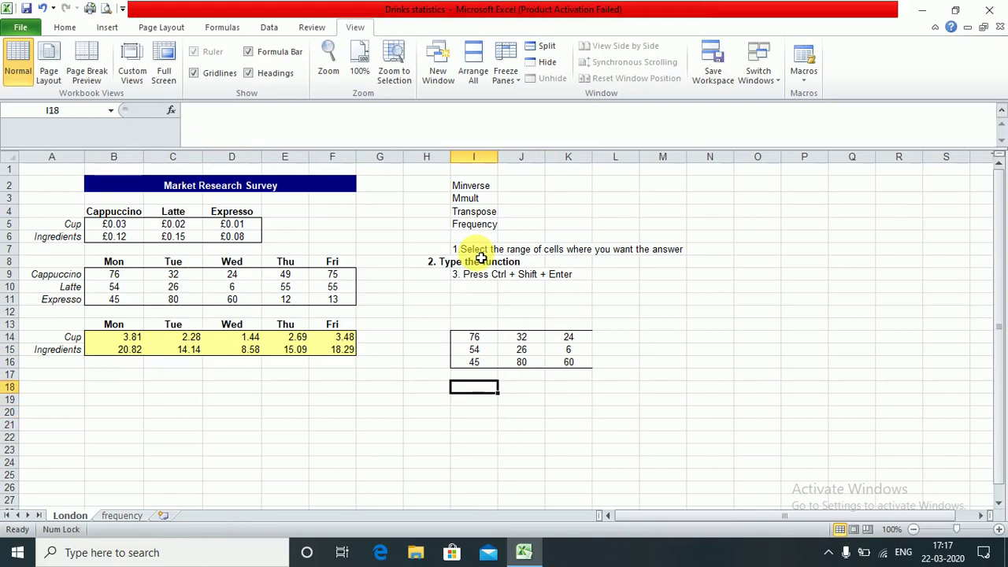
Step: Start a MINVERSE formula in a single cell, then abandon it
{"action": "type", "text": "=m"}
{"action": "key", "text": "Down"}
{"action": "key", "text": "Down"}
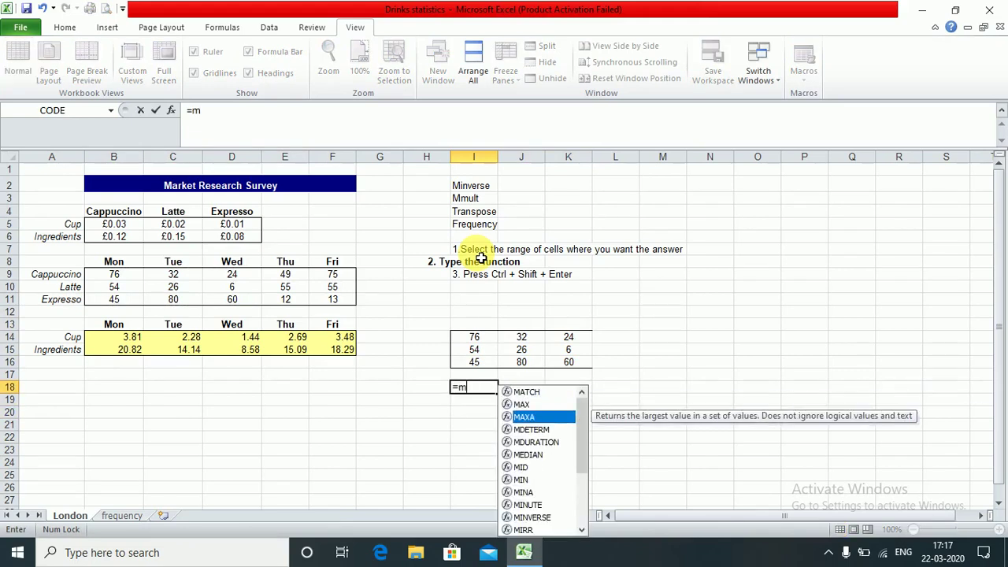
{"action": "key", "text": "Down"}
{"action": "key", "text": "Down"}
{"action": "key", "text": "Down"}
{"action": "key", "text": "Down"}
{"action": "key", "text": "Down"}
{"action": "key", "text": "Down"}
{"action": "key", "text": "Down"}
{"action": "key", "text": "Down"}
{"action": "key", "text": "Tab"}
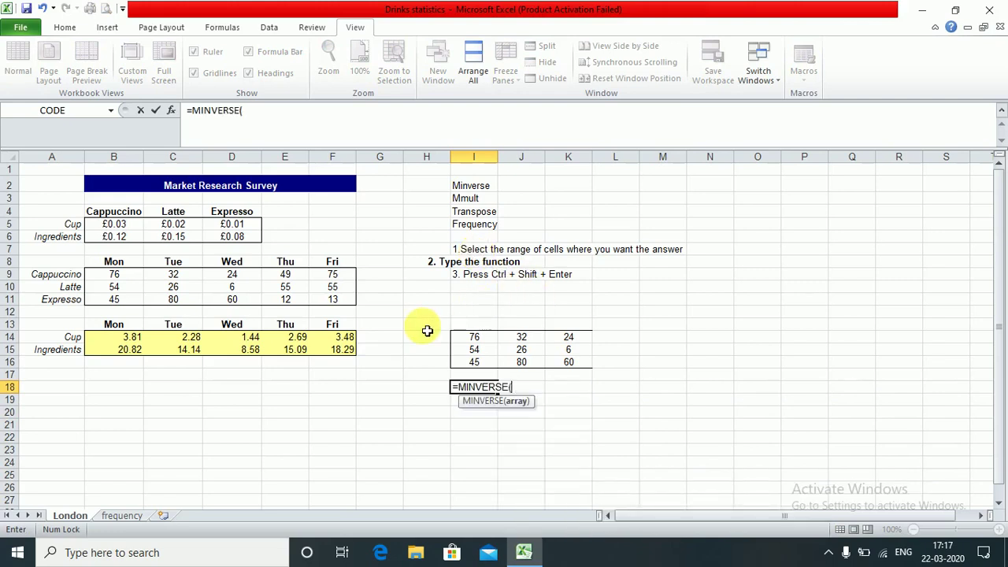
{"action": "key", "text": "BackSpace"}
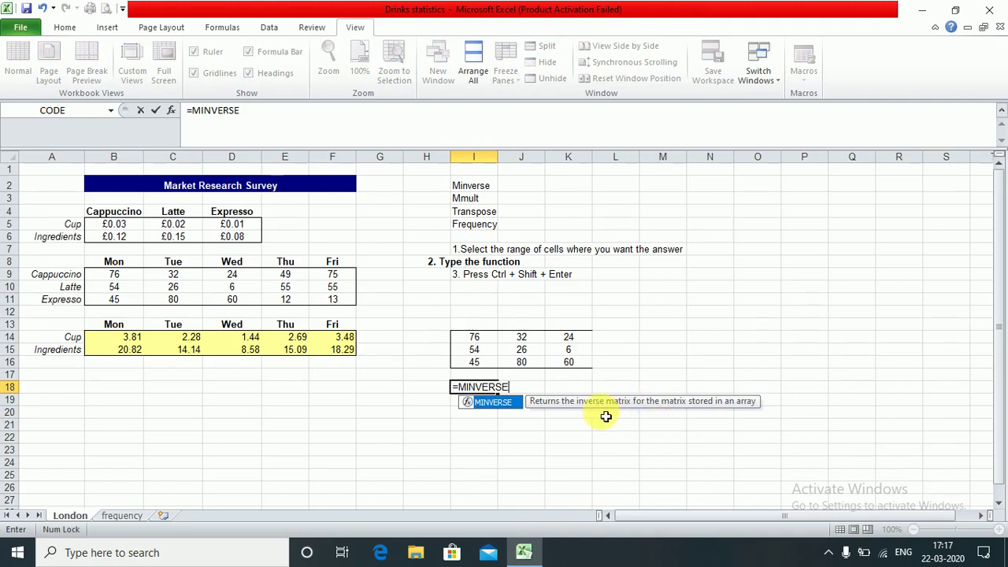
{"action": "key", "text": "Escape"}
{"action": "key", "text": "Escape"}
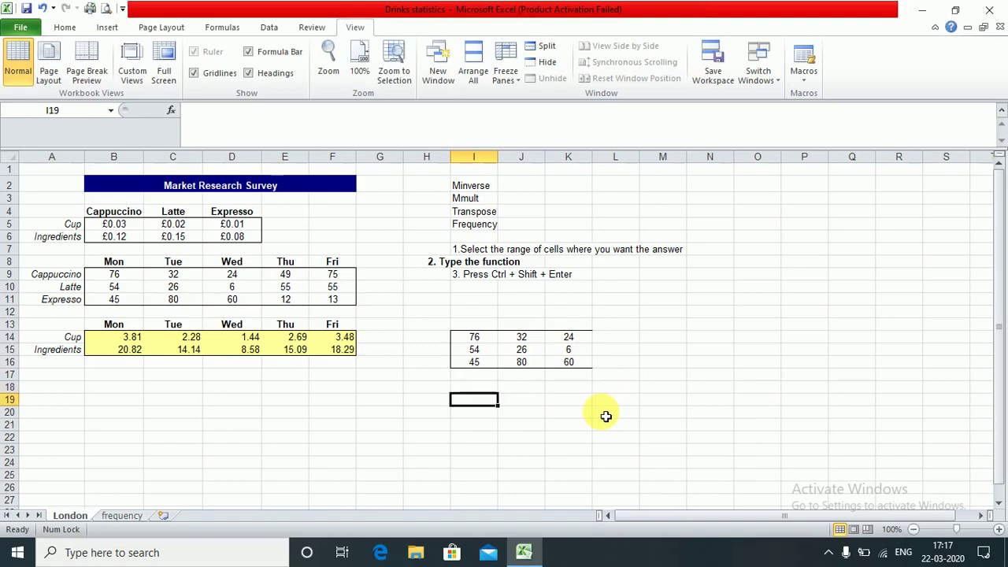
Step: Select I18:K20 and enter =MINVERSE(I14:K16) as an array formula
{"action": "key", "text": "shift+Down"}
{"action": "key", "text": "shift+Down"}
{"action": "key", "text": "shift+Right"}
{"action": "key", "text": "shift+Right"}
{"action": "left_click_drag", "start_coordinate": [605, 416], "coordinate": [600, 414]}
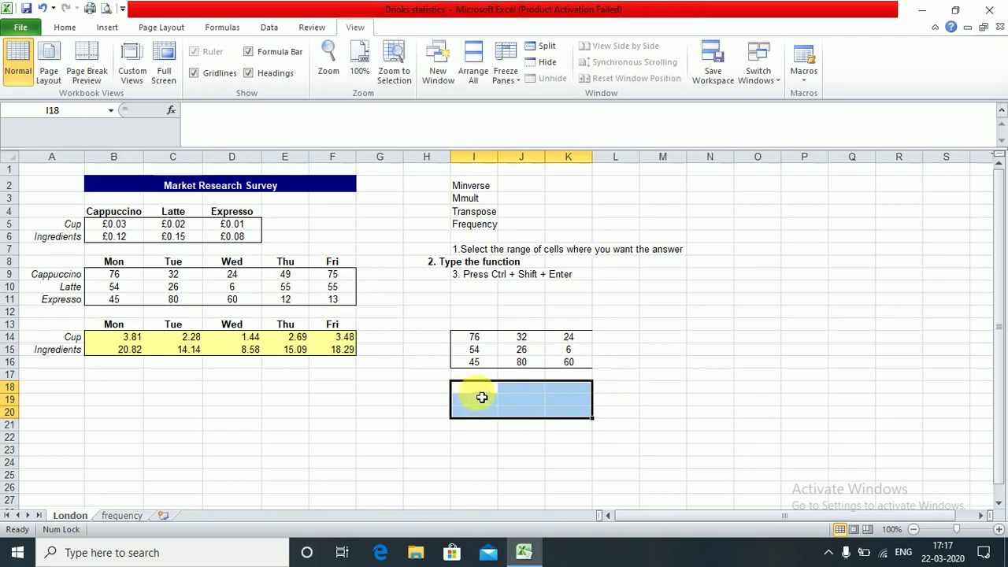
{"action": "type", "text": "=m"}
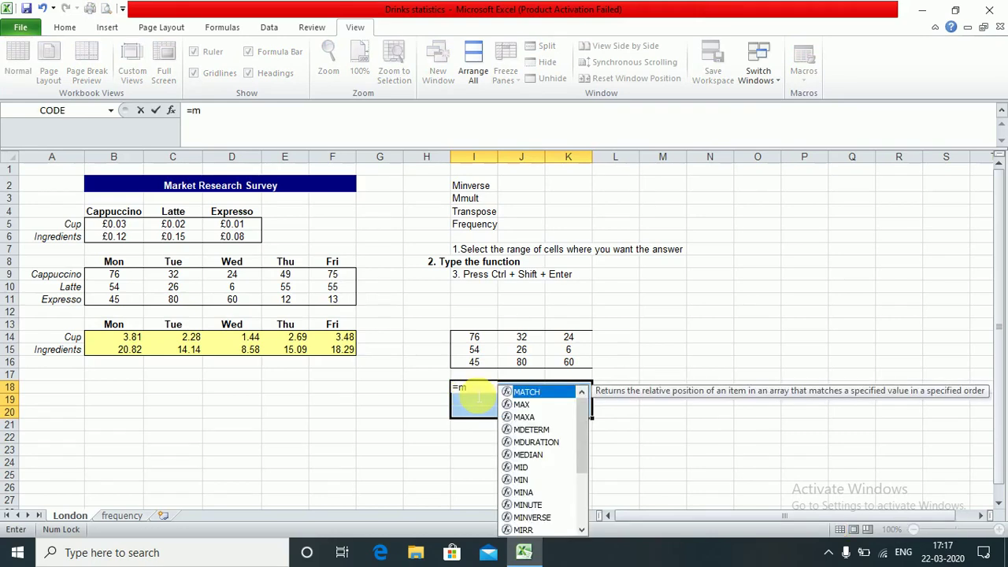
{"action": "type", "text": "in"}
{"action": "key", "text": "Down"}
{"action": "key", "text": "Down"}
{"action": "key", "text": "Down"}
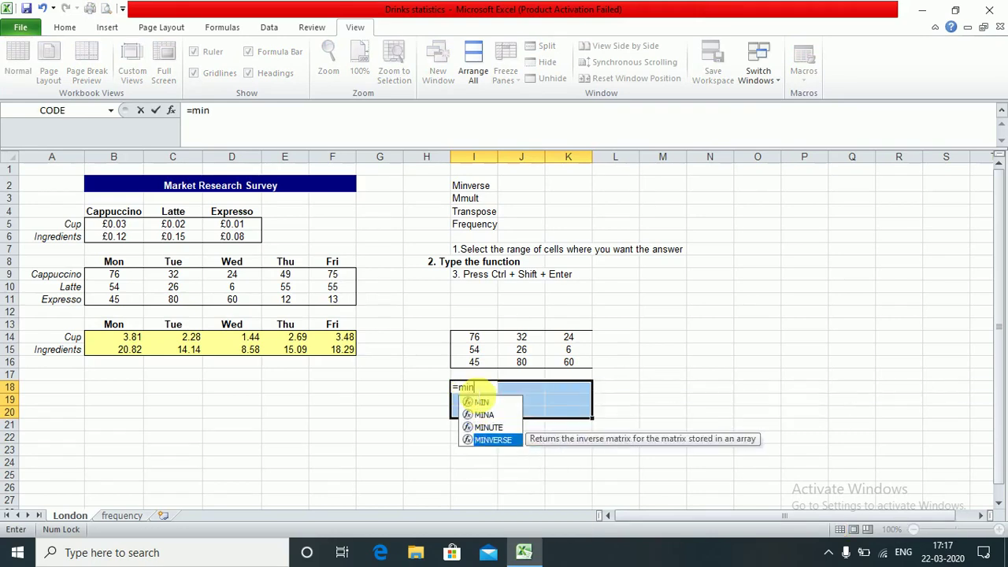
{"action": "key", "text": "Tab"}
{"action": "key", "text": "Up"}
{"action": "key", "text": "Up"}
{"action": "key", "text": "Up"}
{"action": "key", "text": "Up"}
{"action": "key", "text": "shift+Right"}
{"action": "key", "text": "shift+Right"}
{"action": "key", "text": "shift+Down"}
{"action": "key", "text": "shift+Down"}
{"action": "type", "text": ")"}
{"action": "key", "text": "ctrl+shift+Return"}
Step: Inspect the formula behind the inverse results without changing it
{"action": "left_click", "coordinate": [369, 435]}
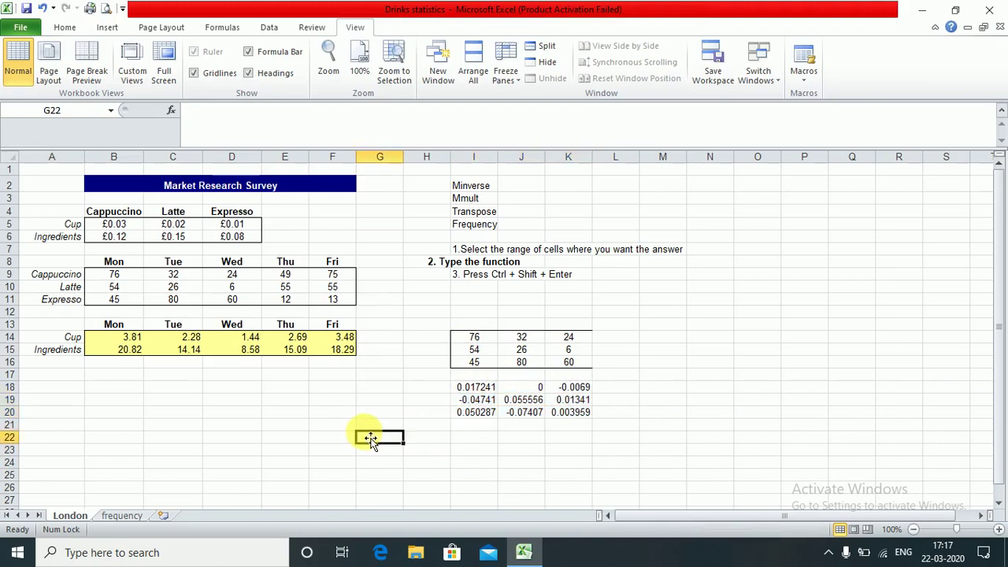
{"action": "left_click", "coordinate": [472, 388]}
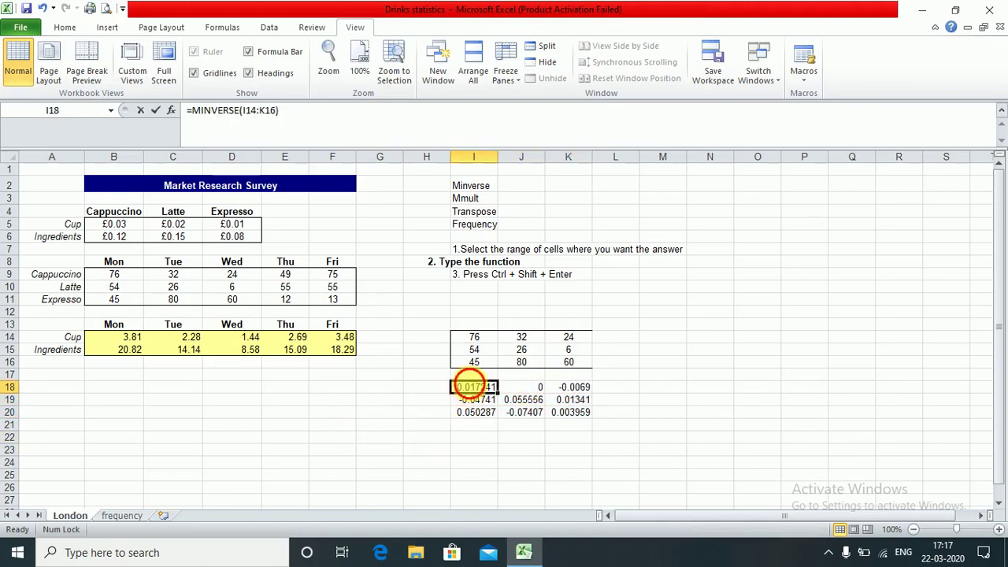
{"action": "double_click", "coordinate": [479, 385]}
{"action": "key", "text": "Escape"}
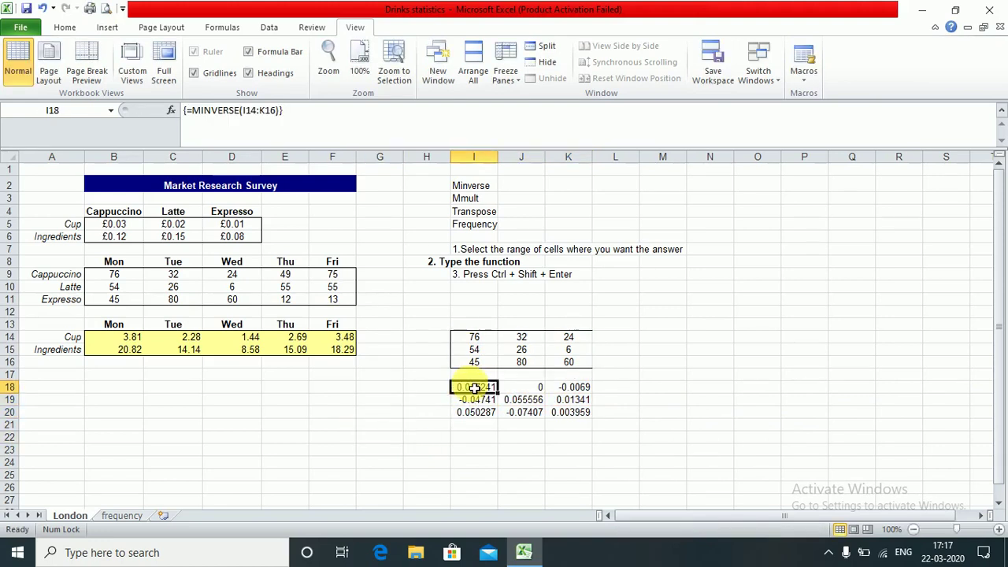
{"action": "left_click", "coordinate": [428, 443]}
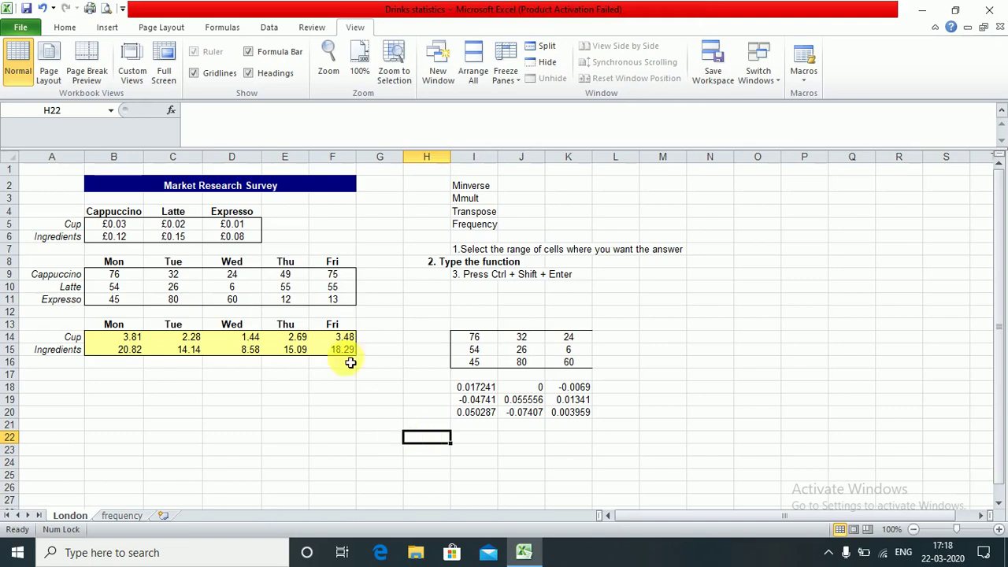
Step: Select the answer area M14:O16 beside the pasted matrix
{"action": "left_click", "coordinate": [470, 327]}
{"action": "left_click", "coordinate": [470, 332]}
{"action": "key", "text": "shift+Right"}
{"action": "key", "text": "Down"}
{"action": "key", "text": "Up"}
{"action": "key", "text": "Up"}
{"action": "key", "text": "Down"}
{"action": "key", "text": "Down"}
{"action": "key", "text": "Down"}
{"action": "key", "text": "Up"}
{"action": "key", "text": "Right"}
{"action": "key", "text": "Right"}
{"action": "key", "text": "Right"}
{"action": "key", "text": "Right"}
{"action": "key", "text": "shift+Down"}
{"action": "key", "text": "shift+Down"}
{"action": "key", "text": "shift+Down"}
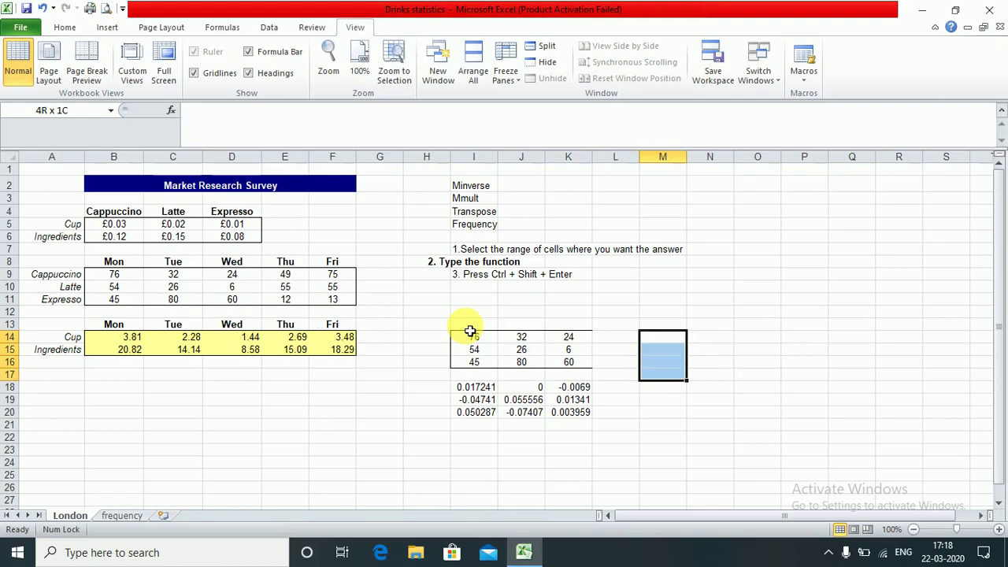
{"action": "key", "text": "shift+Right"}
{"action": "key", "text": "shift+Right"}
{"action": "key", "text": "shift+Up"}
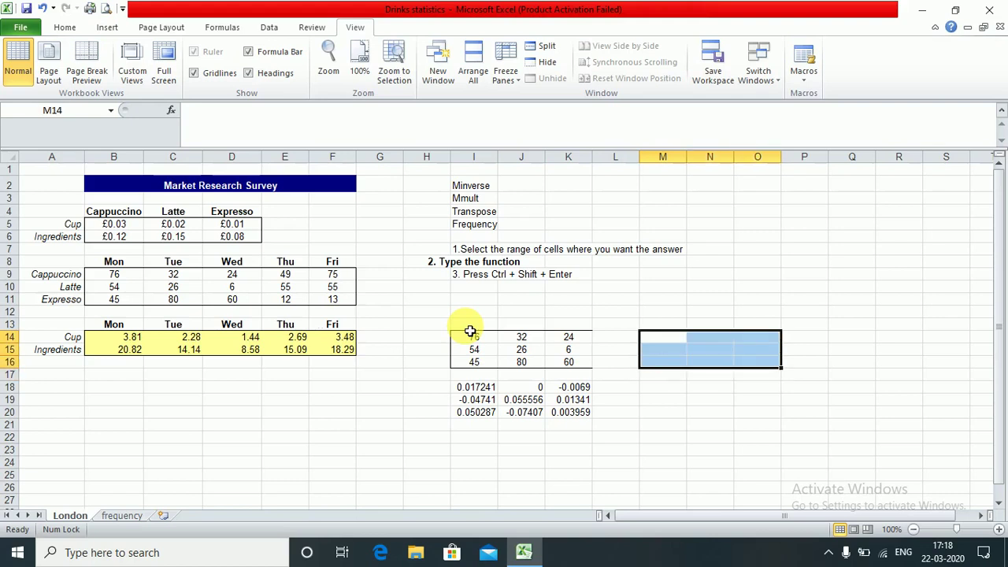
Step: Enter =TRANSPOSE(I14:K16) as an array formula over the selection
{"action": "type", "text": "=tr"}
{"action": "key", "text": "Tab"}
{"action": "key", "text": "Left"}
{"action": "key", "text": "Left"}
{"action": "key", "text": "Left"}
{"action": "key", "text": "Left"}
{"action": "key", "text": "shift+Down"}
{"action": "key", "text": "shift+Down"}
{"action": "key", "text": "shift+Right"}
{"action": "key", "text": "shift+Right"}
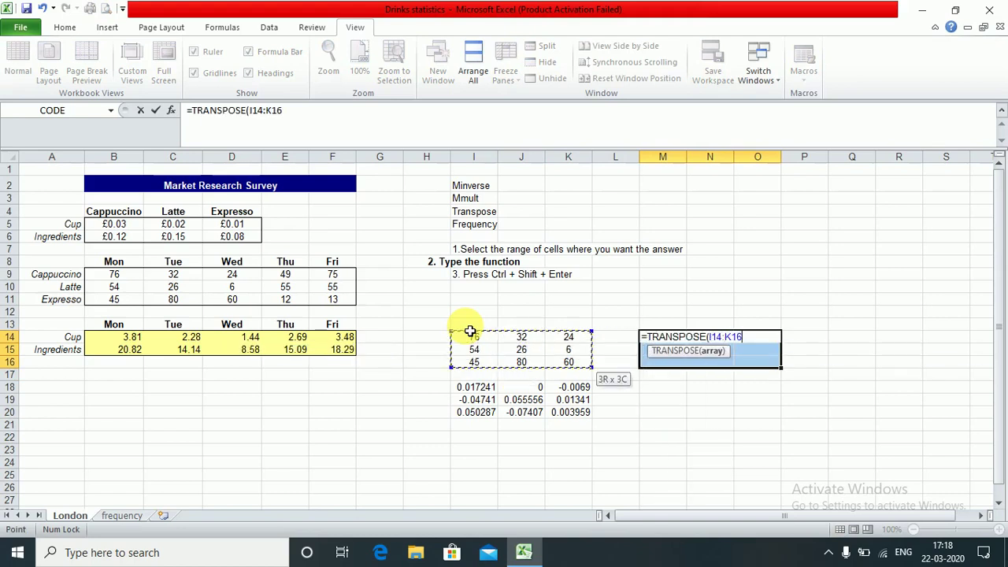
{"action": "type", "text": ")"}
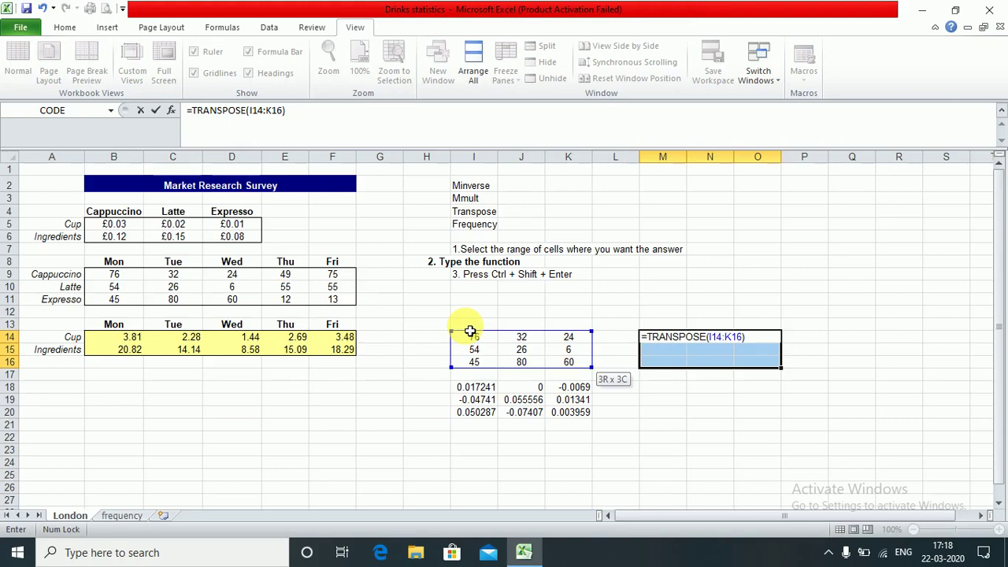
{"action": "key", "text": "ctrl+shift+Return"}
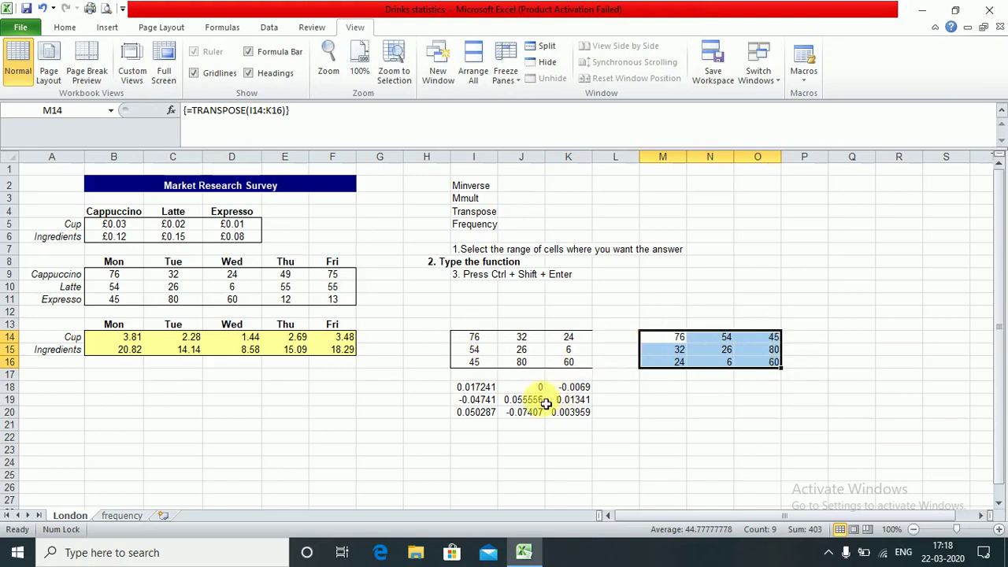
{"action": "left_click", "coordinate": [694, 404]}
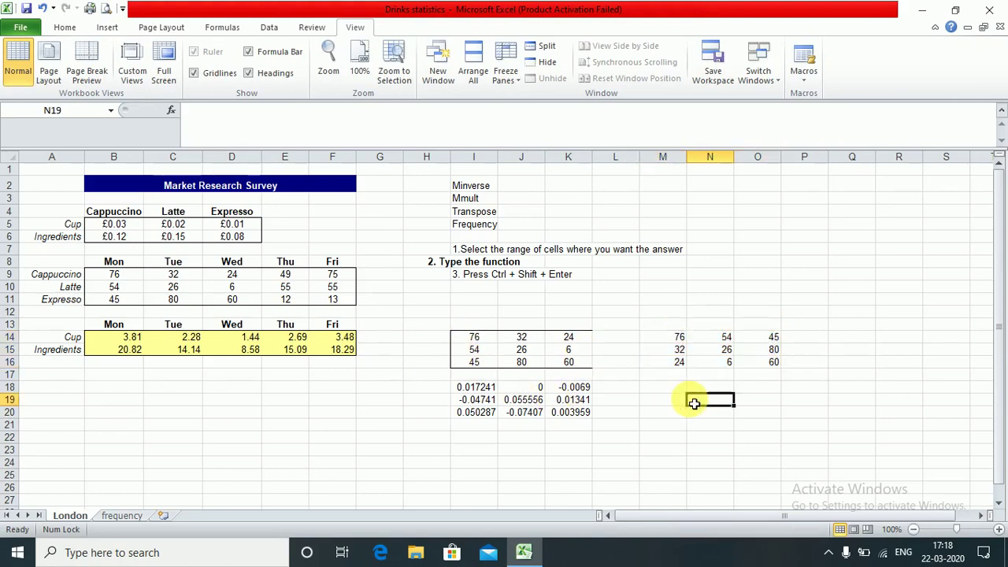
Step: On the frequency sheet, clear B3 and type the heading Range in C3
{"action": "left_click", "coordinate": [122, 516]}
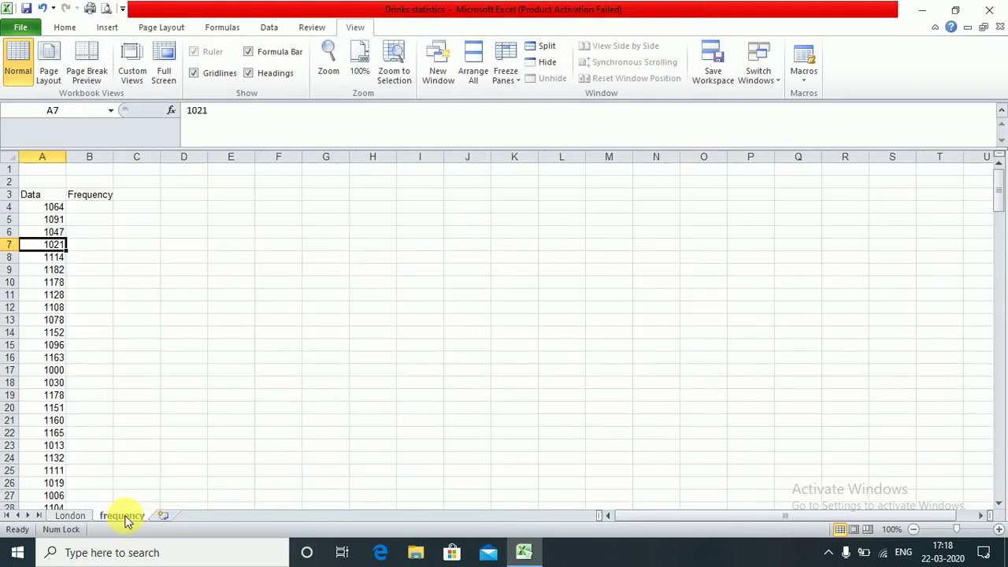
{"action": "left_click", "coordinate": [73, 198]}
{"action": "key", "text": "Delete"}
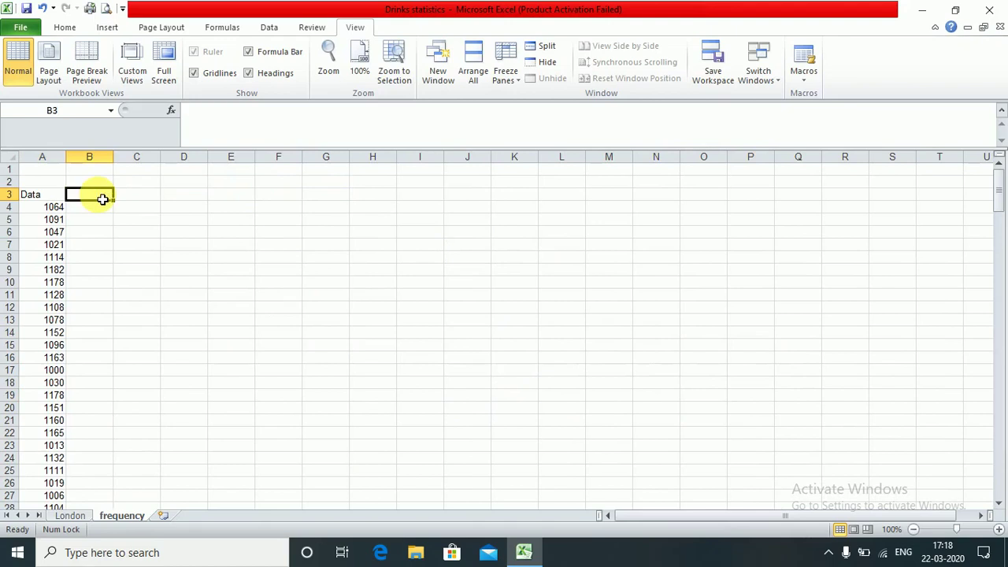
{"action": "key", "text": "Down"}
{"action": "key", "text": "Right"}
{"action": "key", "text": "Up"}
{"action": "key", "text": "Down"}
{"action": "key", "text": "Up"}
{"action": "type", "text": "Rang"}
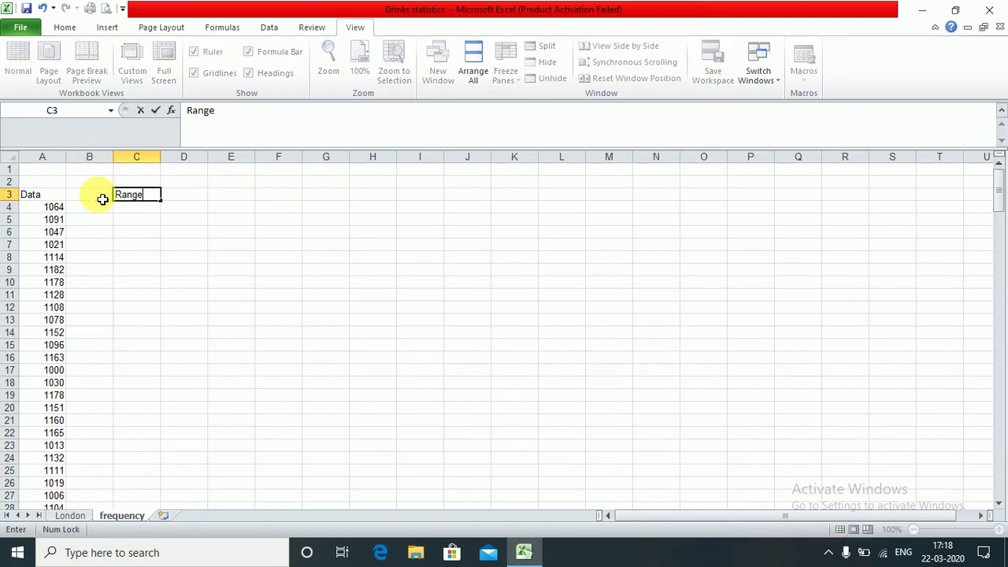
{"action": "type", "text": "e"}
{"action": "key", "text": "Return"}
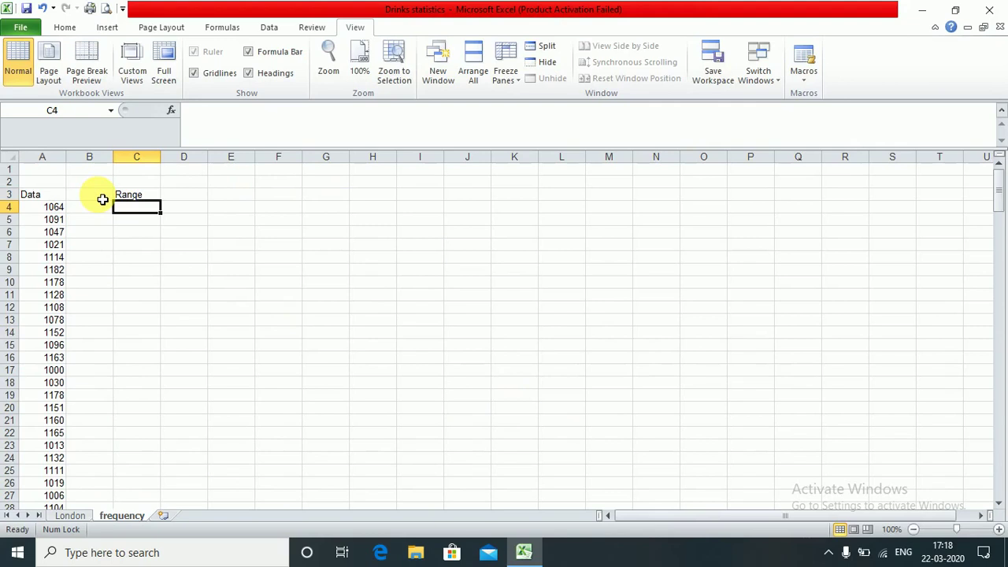
Step: Enter bin limits 1000, 1050, 1100, 1150 and 1200 in C4:C8
{"action": "key", "text": "Left"}
{"action": "key", "text": "Left"}
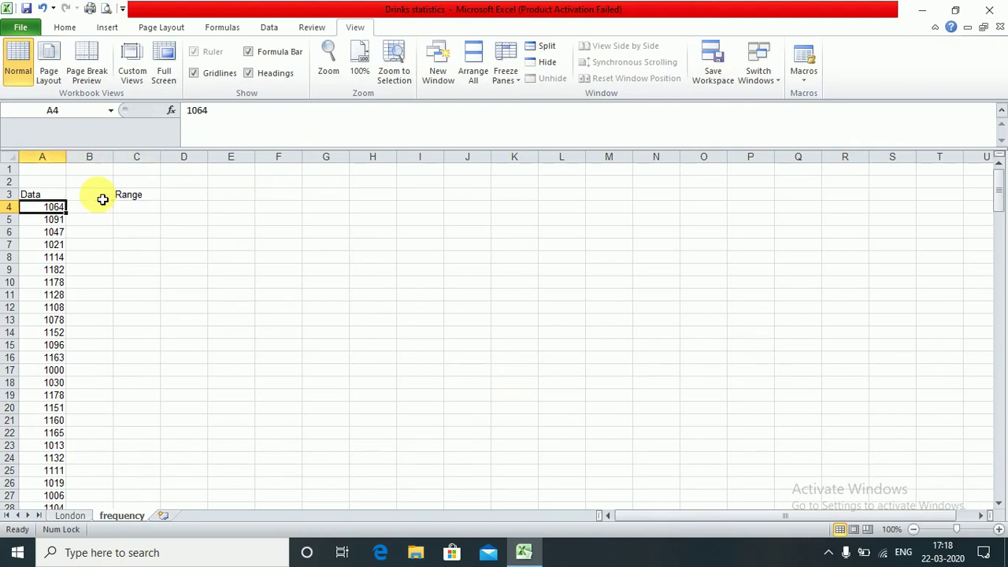
{"action": "key", "text": "Down"}
{"action": "key", "text": "Down"}
{"action": "key", "text": "Up"}
{"action": "key", "text": "Up"}
{"action": "key", "text": "Right"}
{"action": "key", "text": "Right"}
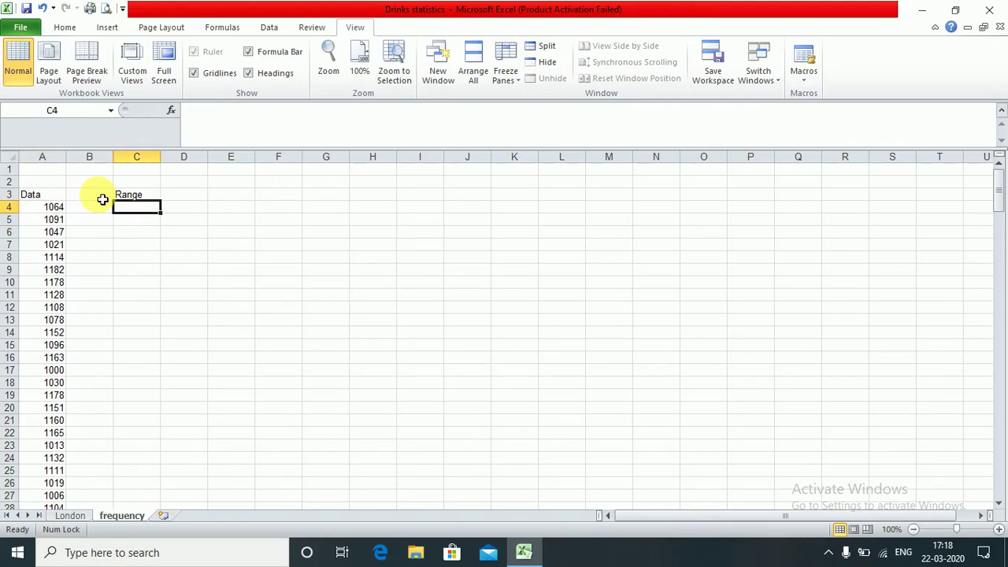
{"action": "type", "text": "100"}
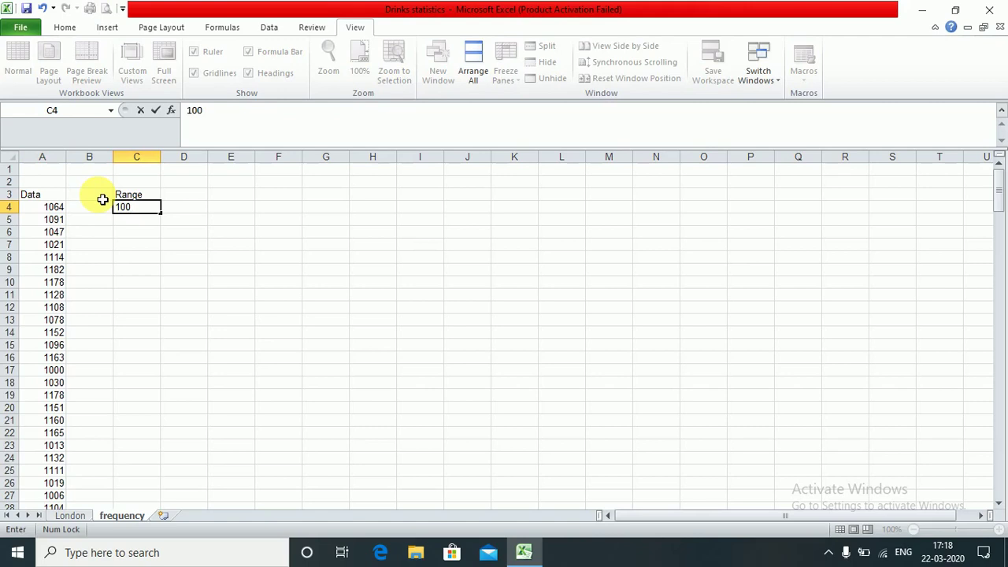
{"action": "type", "text": "0"}
{"action": "key", "text": "Return"}
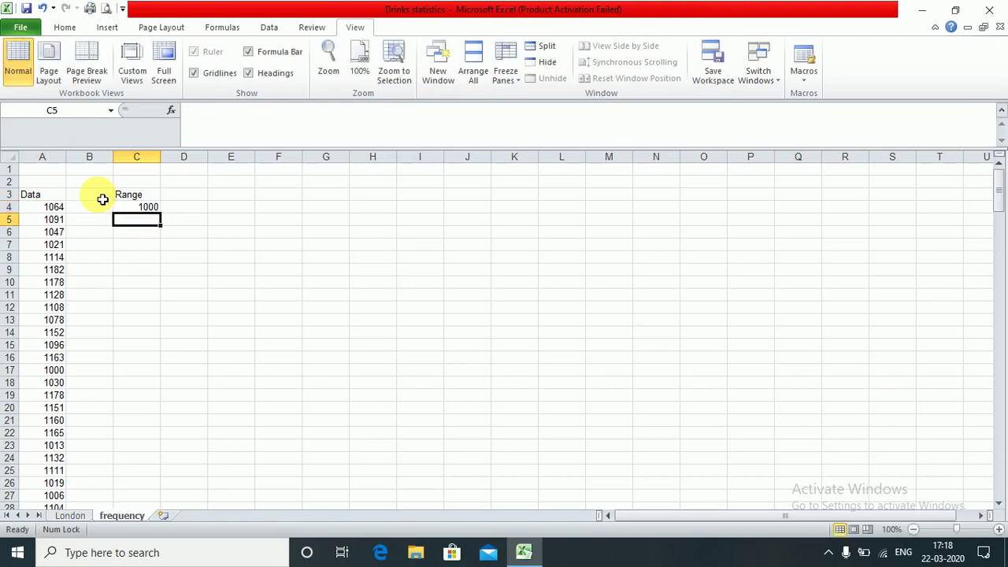
{"action": "type", "text": "1050"}
{"action": "key", "text": "Return"}
{"action": "type", "text": "1100"}
{"action": "key", "text": "Return"}
{"action": "type", "text": "1150"}
{"action": "key", "text": "Return"}
{"action": "type", "text": "1200"}
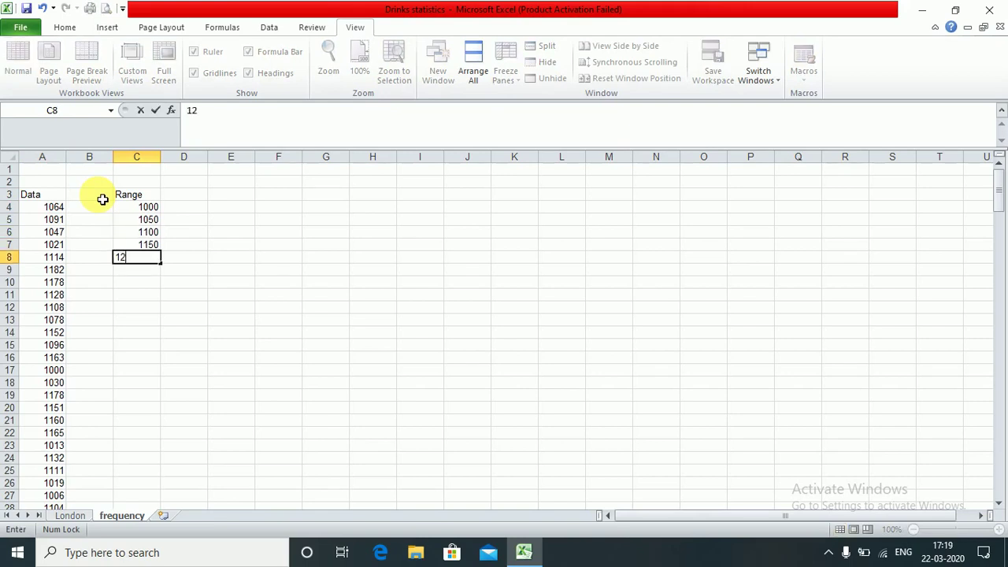
{"action": "key", "text": "Return"}
{"action": "key", "text": "Up"}
{"action": "key", "text": "Up"}
{"action": "key", "text": "Up"}
{"action": "key", "text": "Up"}
{"action": "key", "text": "Up"}
{"action": "key", "text": "Up"}
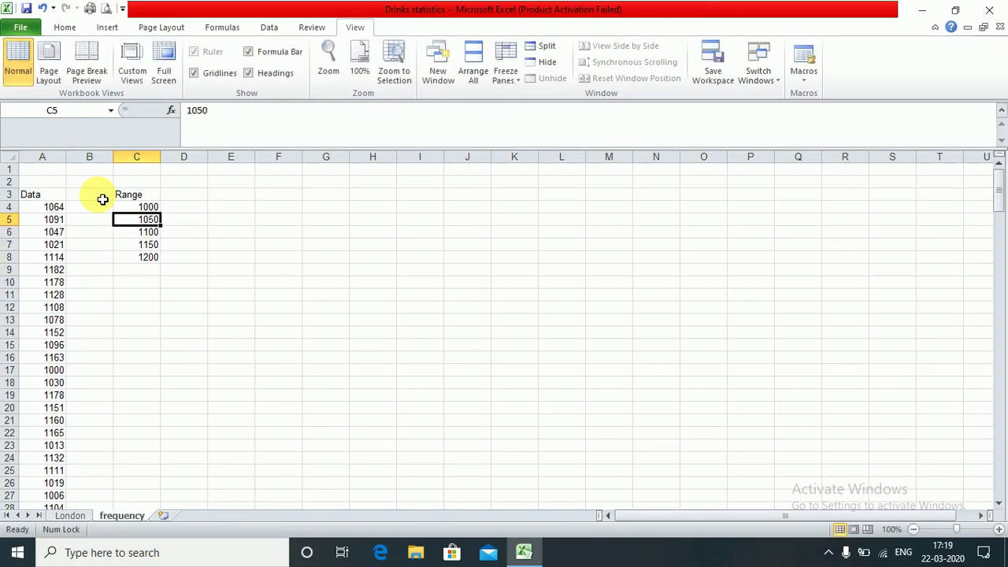
{"action": "key", "text": "Right"}
Step: Enter the heading 'Frequency' in D3 and select the output cells D4:D8
{"action": "type", "text": "="}
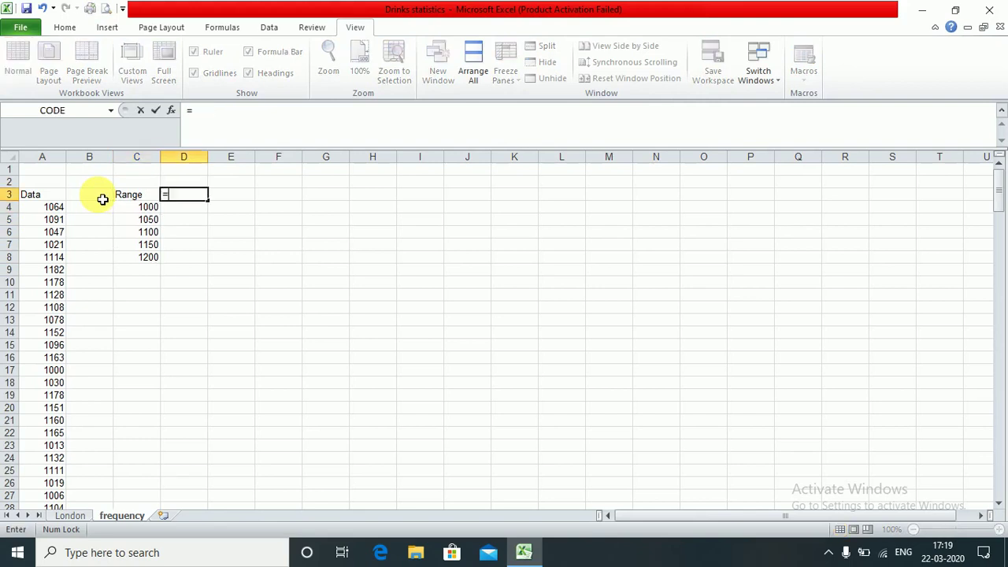
{"action": "key", "text": "BackSpace"}
{"action": "type", "text": "Frequency"}
{"action": "key", "text": "Return"}
{"action": "key", "text": "Left"}
{"action": "key", "text": "Down"}
{"action": "key", "text": "Right"}
{"action": "key", "text": "Down"}
{"action": "key", "text": "Down"}
{"action": "key", "text": "Down"}
{"action": "key", "text": "Up"}
{"action": "key", "text": "Up"}
{"action": "key", "text": "Up"}
{"action": "key", "text": "Up"}
{"action": "key", "text": "shift+Down"}
{"action": "key", "text": "shift+Down"}
{"action": "key", "text": "shift+Down"}
{"action": "key", "text": "shift+Down"}
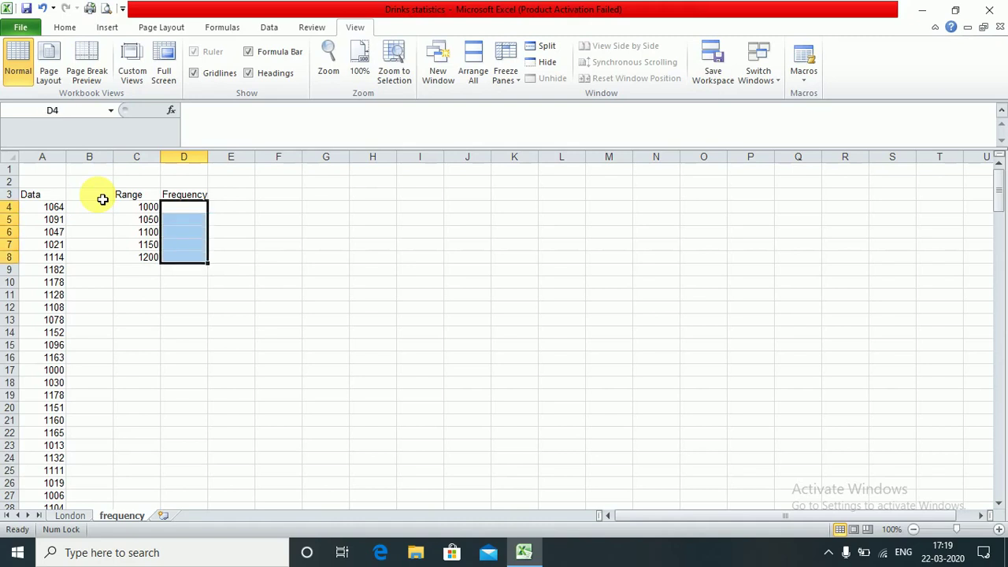
Step: Array-enter =FREQUENCY($A$4:$A$203,C4:C8) in D4:D8, giving counts 4, 65, 39, 41, 51
{"action": "type", "text": "=freq"}
{"action": "key", "text": "Tab"}
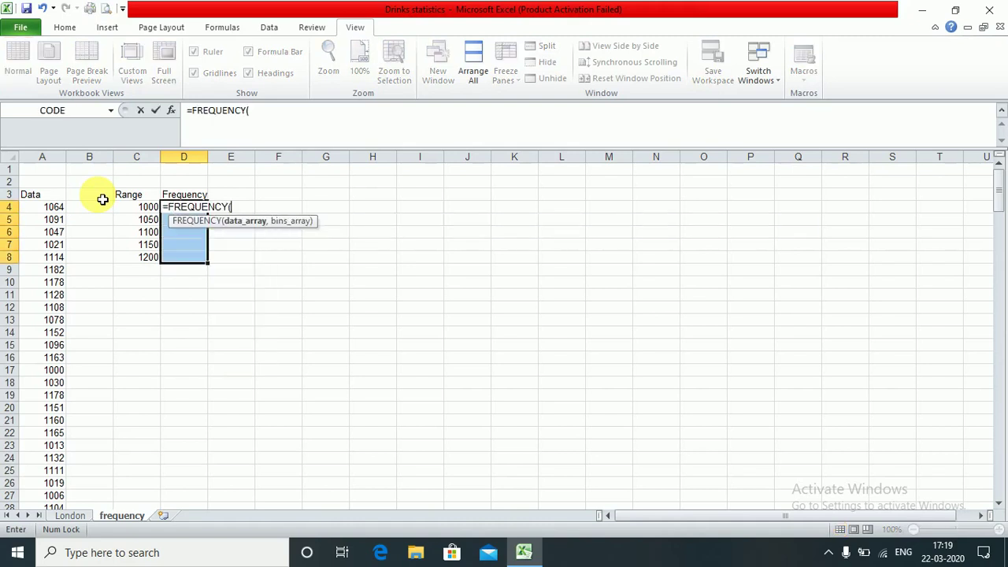
{"action": "key", "text": "Left"}
{"action": "key", "text": "Left"}
{"action": "key", "text": "Left"}
{"action": "key", "text": "ctrl+shift+Down"}
{"action": "key", "text": "F4"}
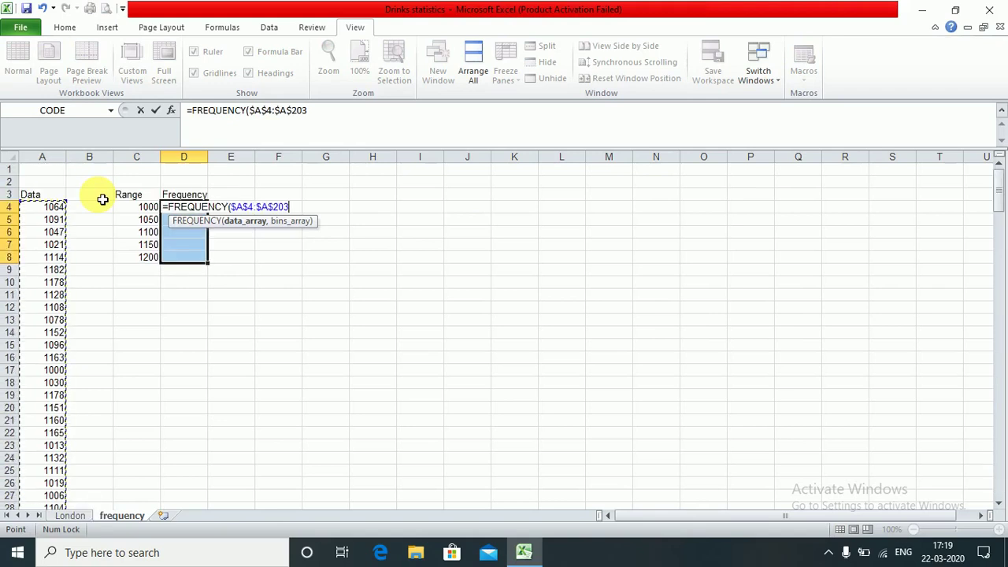
{"action": "type", "text": ","}
{"action": "key", "text": "Left"}
{"action": "key", "text": "Left"}
{"action": "key", "text": "Right"}
{"action": "key", "text": "ctrl+shift+Down"}
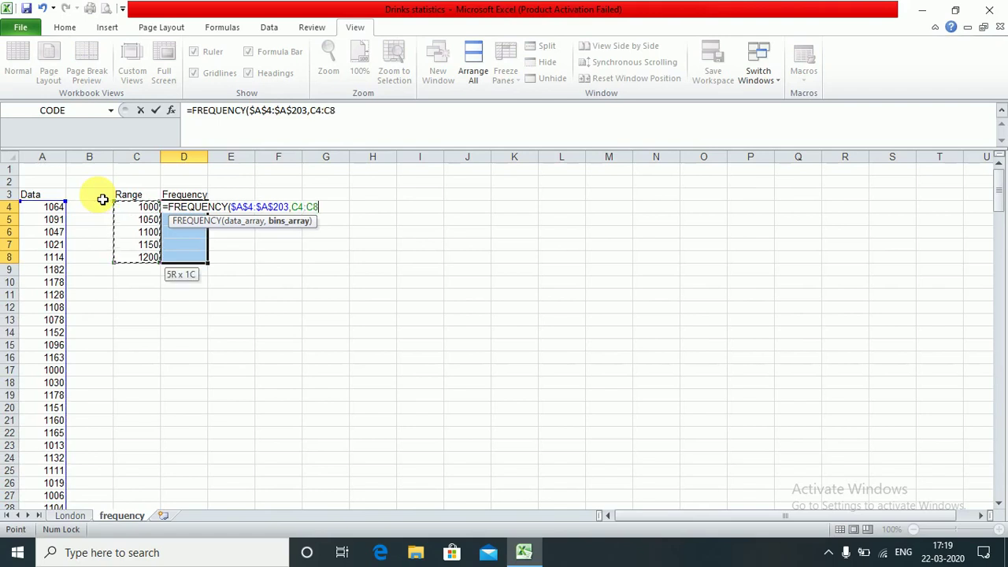
{"action": "type", "text": "0"}
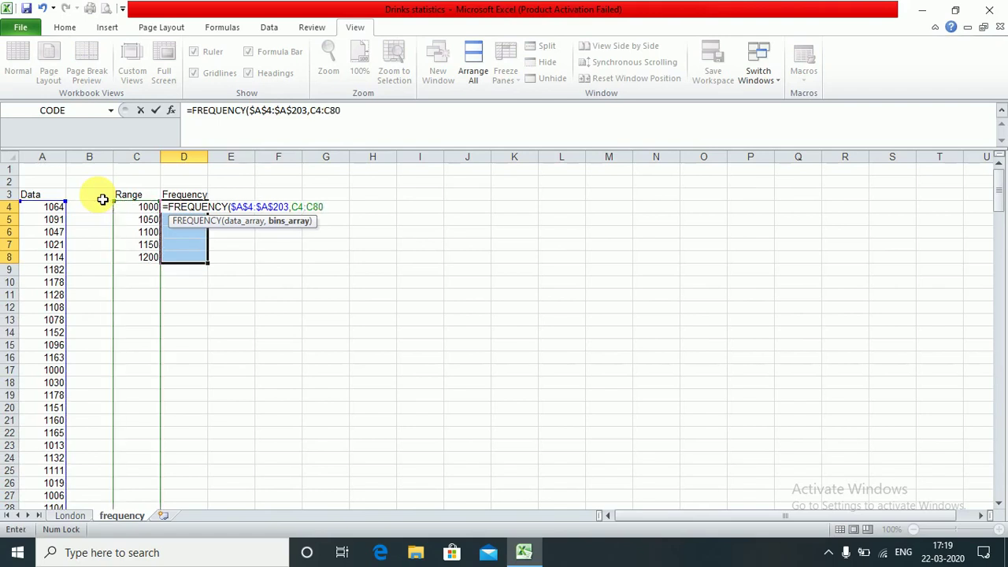
{"action": "key", "text": "BackSpace"}
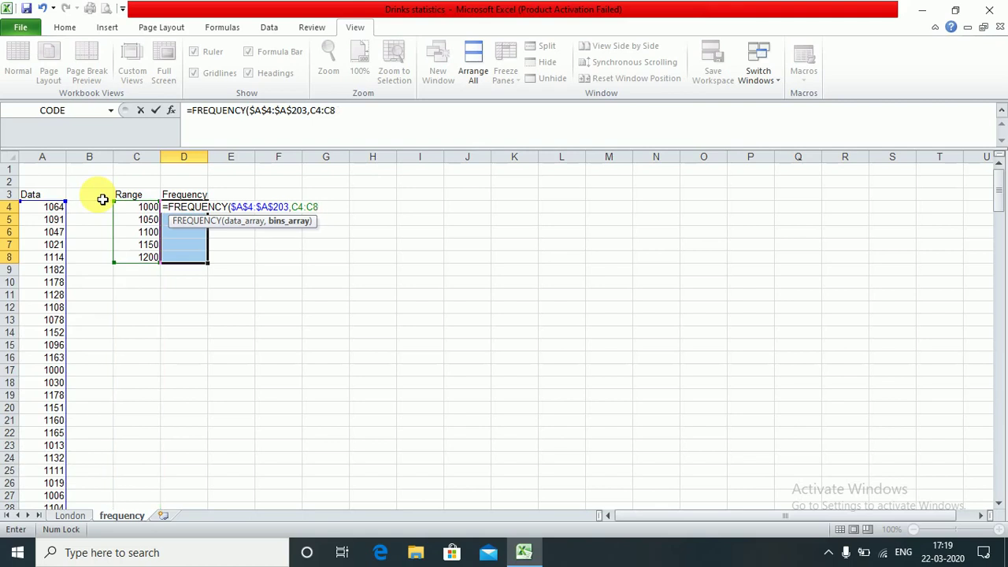
{"action": "key", "text": "Right"}
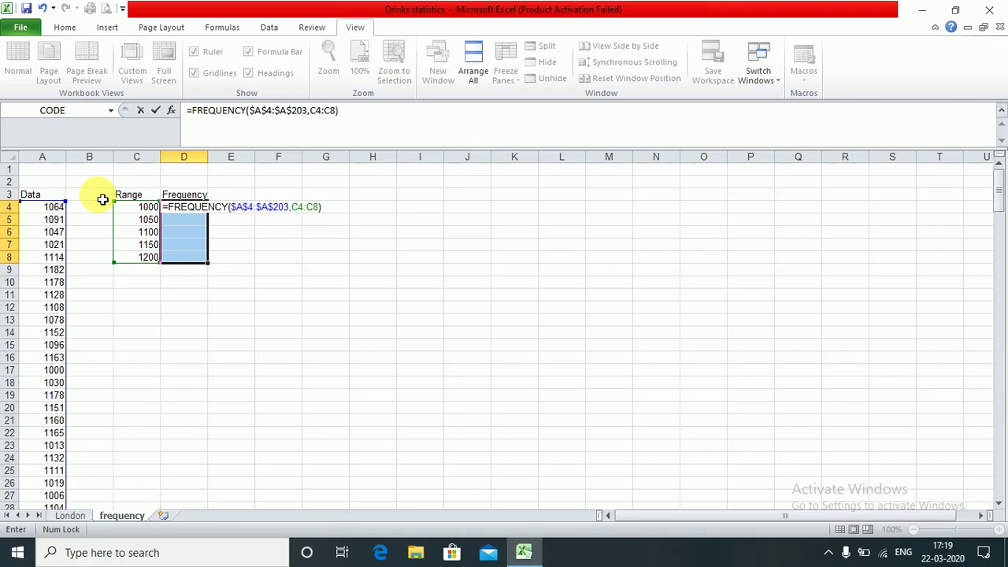
{"action": "key", "text": "ctrl+shift+Return"}
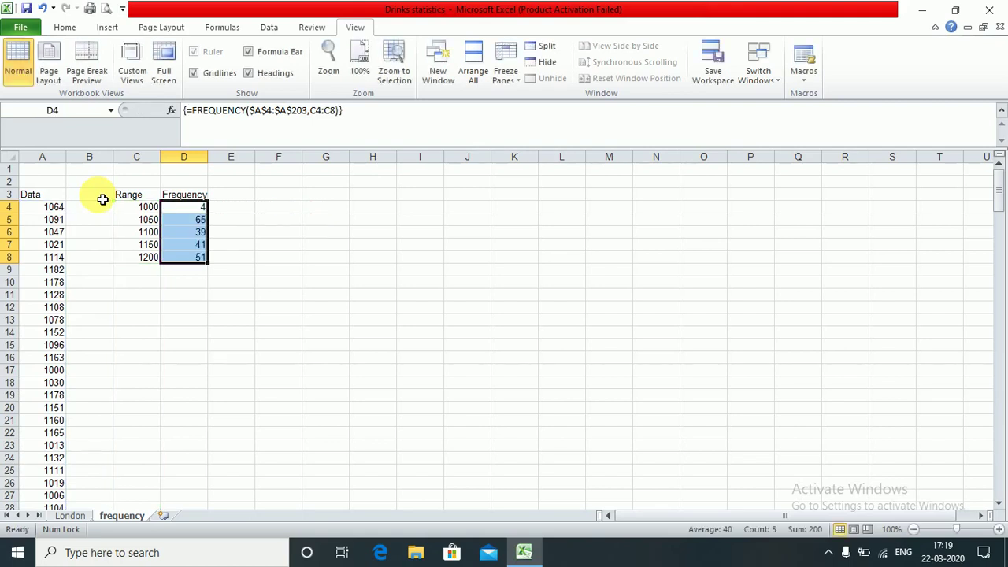
{"action": "left_click", "coordinate": [35, 345]}
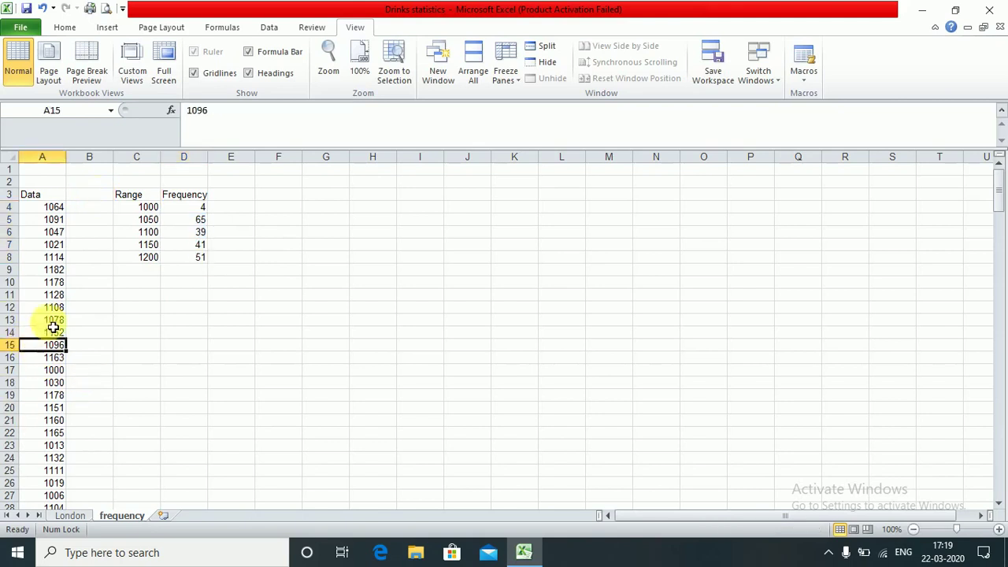
{"action": "left_click", "coordinate": [172, 208]}
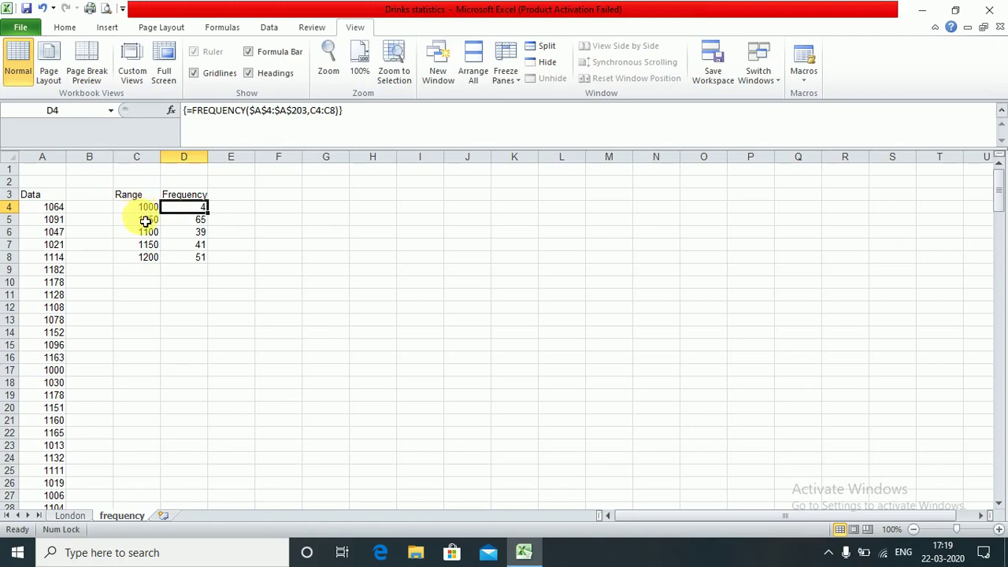
{"action": "double_click", "coordinate": [194, 211]}
{"action": "key", "text": "Escape"}
{"action": "left_click", "coordinate": [155, 222]}
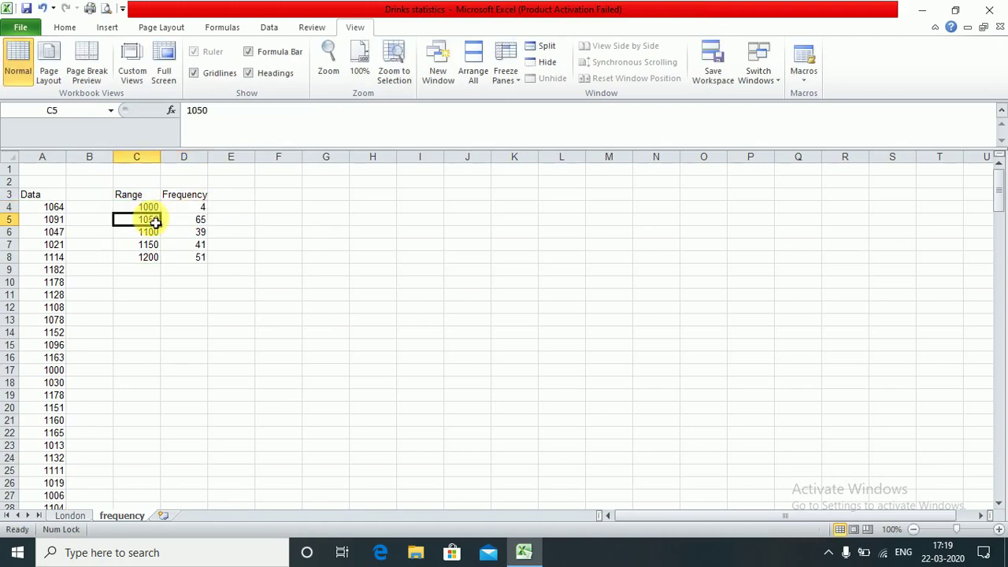
{"action": "key", "text": "Right"}
{"action": "key", "text": "Left"}
{"action": "key", "text": "Down"}
{"action": "key", "text": "shift+Down"}
{"action": "key", "text": "Up"}
{"action": "key", "text": "Right"}
{"action": "key", "text": "Down"}
{"action": "key", "text": "Left"}
{"action": "key", "text": "Down"}
{"action": "key", "text": "Down"}
{"action": "key", "text": "Up"}
{"action": "key", "text": "Right"}
{"action": "key", "text": "Left"}
{"action": "key", "text": "Down"}
{"action": "key", "text": "Down"}
{"action": "key", "text": "Up"}
{"action": "key", "text": "Up"}
{"action": "key", "text": "Right"}
{"action": "key", "text": "Down"}
{"action": "key", "text": "Left"}
{"action": "key", "text": "Left"}
{"action": "key", "text": "Left"}
{"action": "key", "text": "Down"}
{"action": "key", "text": "ctrl+Down"}
{"action": "key", "text": "ctrl+Up"}
{"action": "key", "text": "Down"}
{"action": "key", "text": "Down"}
{"action": "key", "text": "Down"}
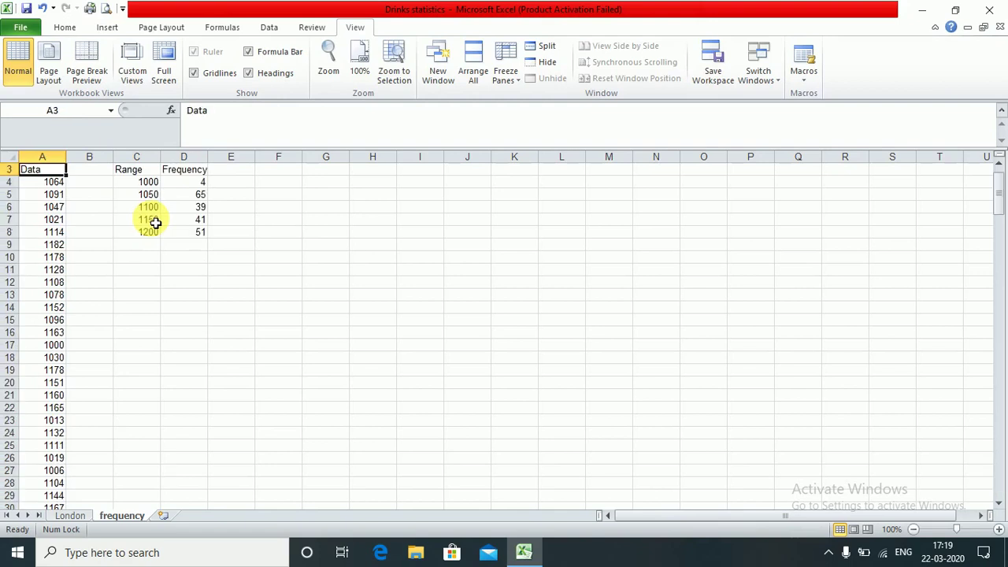
{"action": "key", "text": "Down"}
{"action": "key", "text": "Down"}
{"action": "key", "text": "Right"}
{"action": "key", "text": "Right"}
{"action": "key", "text": "Right"}
{"action": "key", "text": "Right"}
{"action": "key", "text": "Left"}
{"action": "key", "text": "Down"}
{"action": "key", "text": "Left"}
{"action": "key", "text": "Left"}
{"action": "key", "text": "Left"}
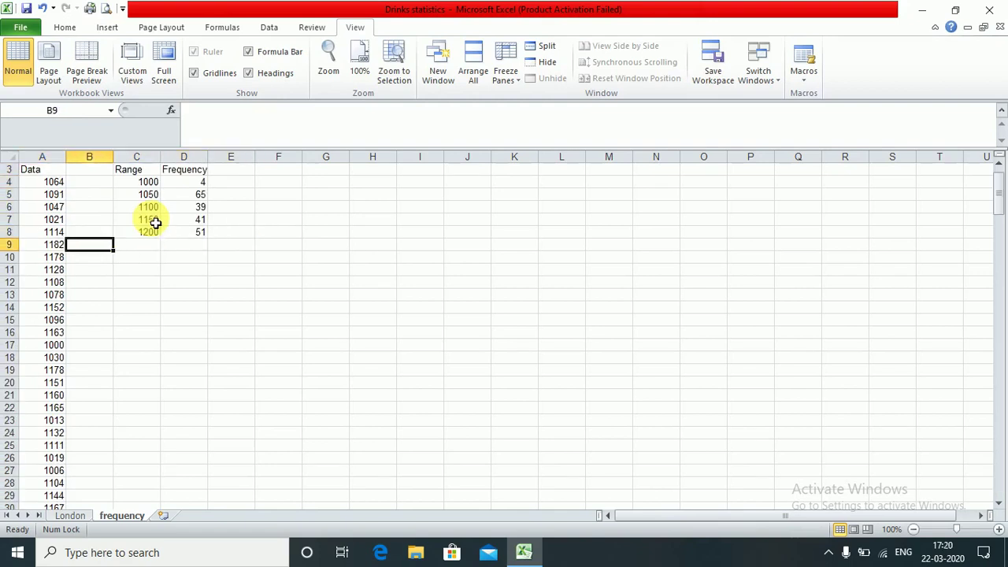
{"action": "key", "text": "Down"}
{"action": "key", "text": "Down"}
{"action": "key", "text": "Down"}
{"action": "key", "text": "Down"}
{"action": "key", "text": "ctrl+Down"}
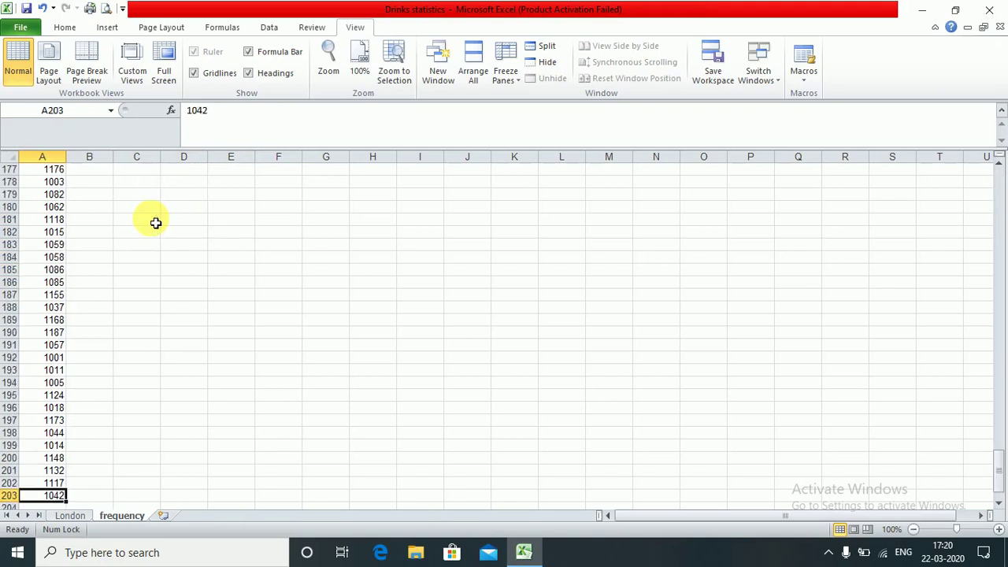
{"action": "key", "text": "Up"}
{"action": "key", "text": "Up"}
{"action": "key", "text": "Up"}
{"action": "key", "text": "Up"}
{"action": "key", "text": "Up"}
{"action": "key", "text": "Up"}
{"action": "key", "text": "Up"}
{"action": "key", "text": "Up"}
{"action": "key", "text": "Up"}
{"action": "key", "text": "Up"}
{"action": "key", "text": "Up"}
{"action": "key", "text": "Up"}
{"action": "key", "text": "Up"}
{"action": "key", "text": "Up"}
{"action": "key", "text": "Up"}
{"action": "key", "text": "Up"}
{"action": "key", "text": "Up"}
{"action": "key", "text": "Up"}
{"action": "key", "text": "Up"}
{"action": "key", "text": "Up"}
{"action": "key", "text": "ctrl+Up"}
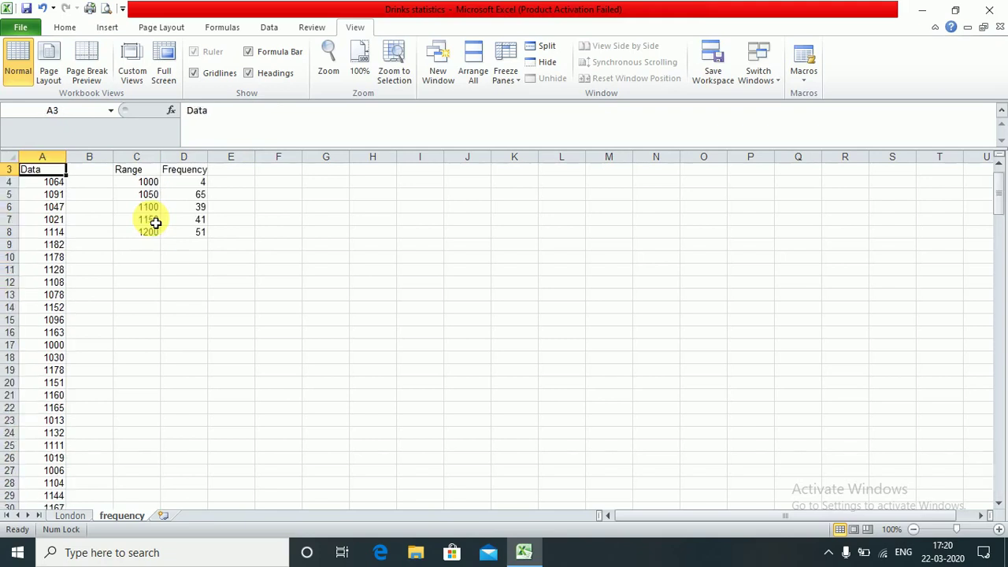
{"action": "key", "text": "Down"}
{"action": "key", "text": "Down"}
{"action": "key", "text": "Down"}
{"action": "key", "text": "Down"}
{"action": "key", "text": "Right"}
{"action": "key", "text": "Right"}
{"action": "key", "text": "Right"}
{"action": "key", "text": "Down"}
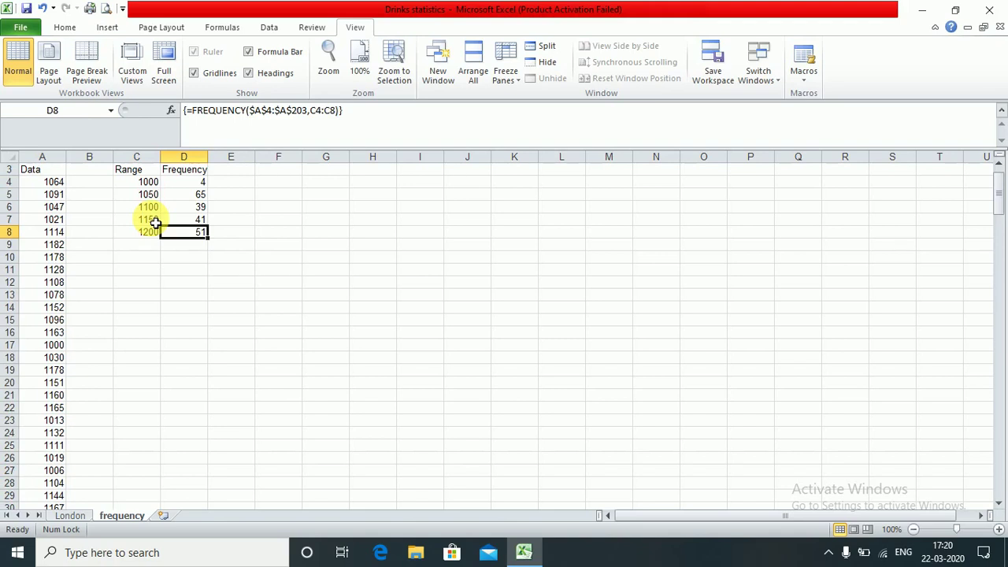
{"action": "left_click", "coordinate": [138, 235]}
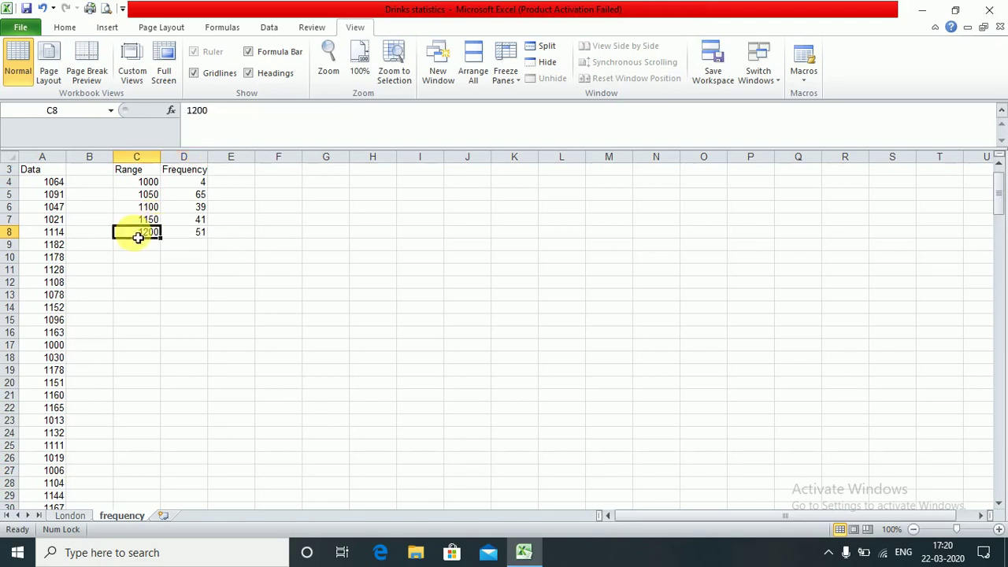
{"action": "key", "text": "Up"}
{"action": "key", "text": "Up"}
{"action": "key", "text": "Up"}
{"action": "key", "text": "Up"}
{"action": "key", "text": "Down"}
{"action": "key", "text": "Down"}
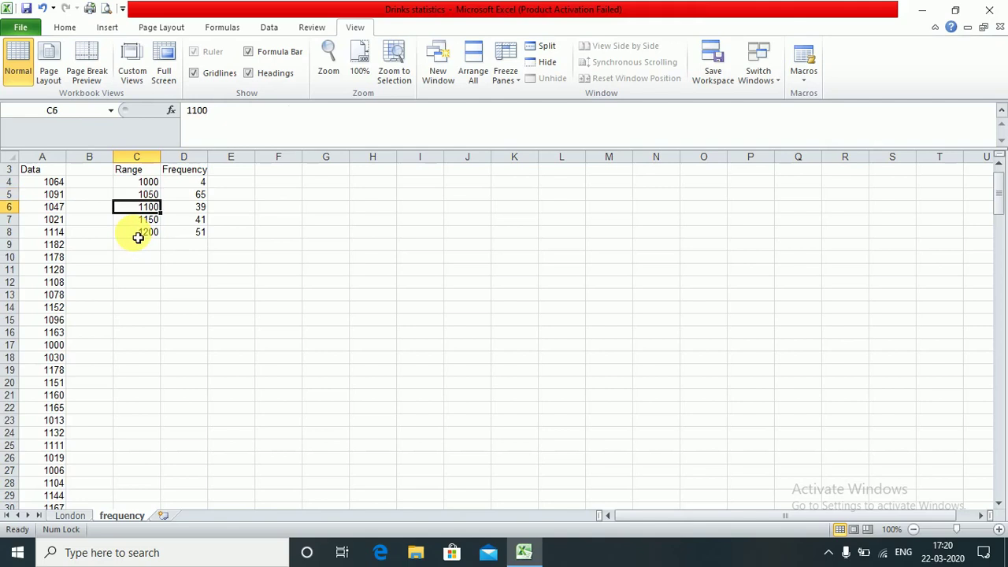
{"action": "key", "text": "Up"}
{"action": "key", "text": "shift+Down"}
{"action": "key", "text": "Up"}
{"action": "key", "text": "Up"}
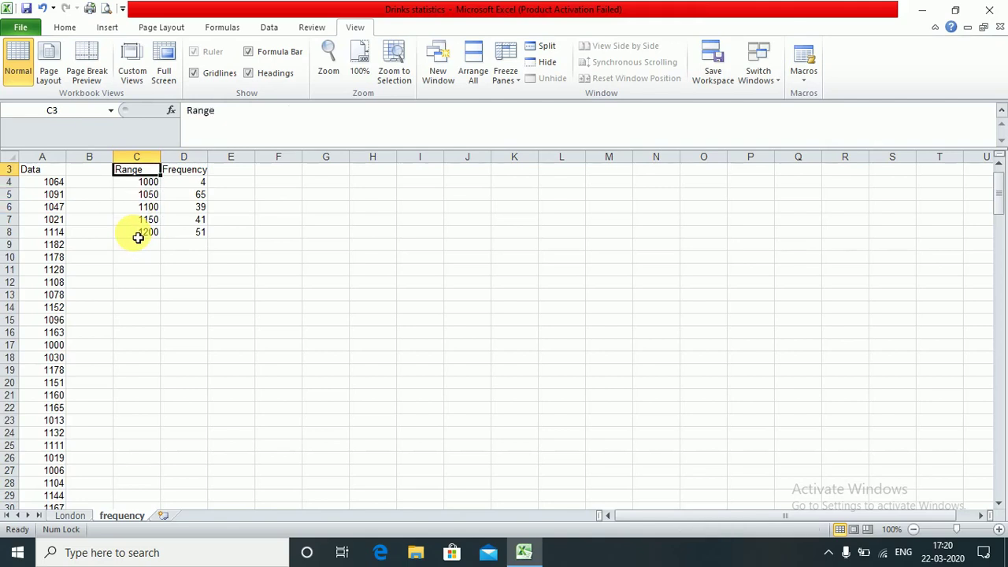
{"action": "key", "text": "Up"}
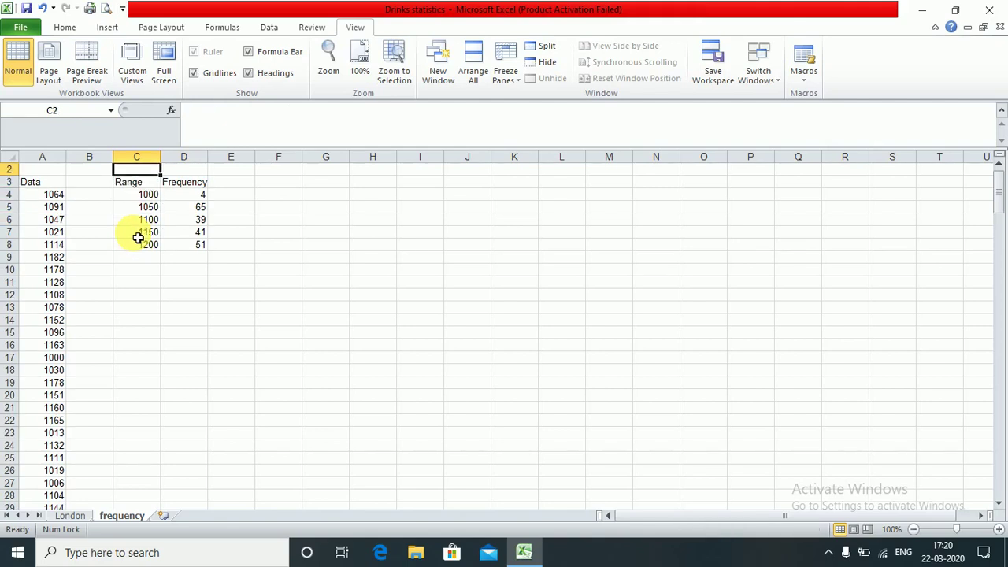